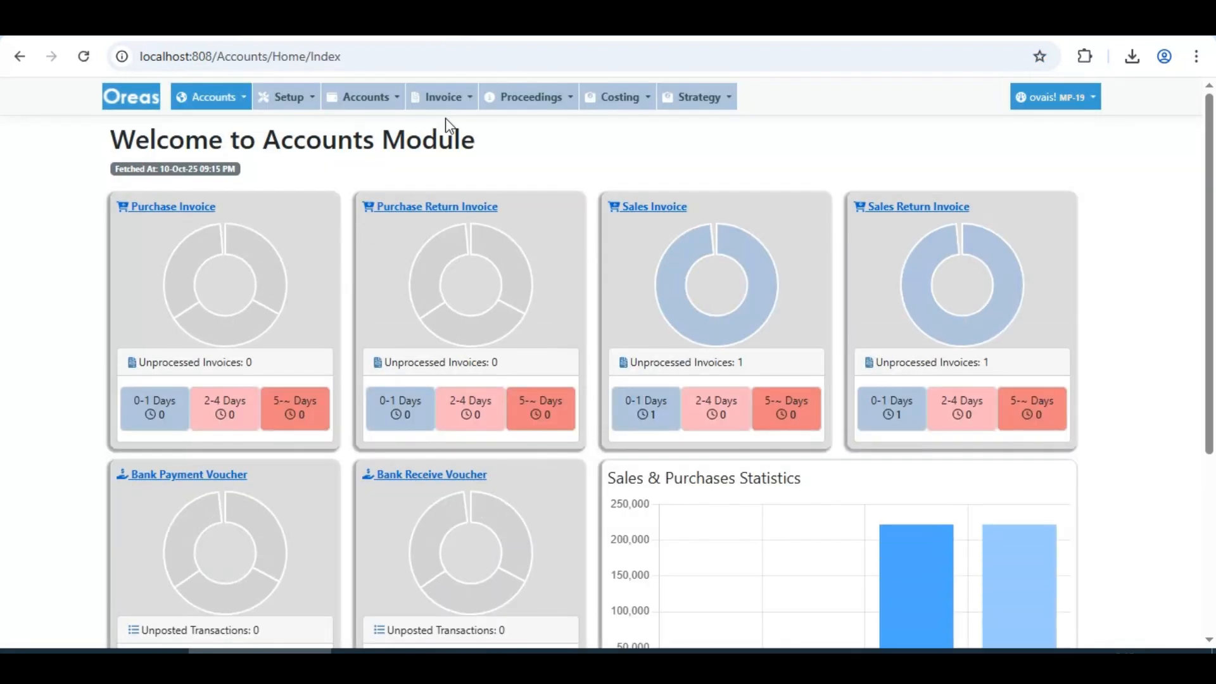
Open the Sales Note invoice list and review the Finish Material Store document's details and processing status.
click(451, 98)
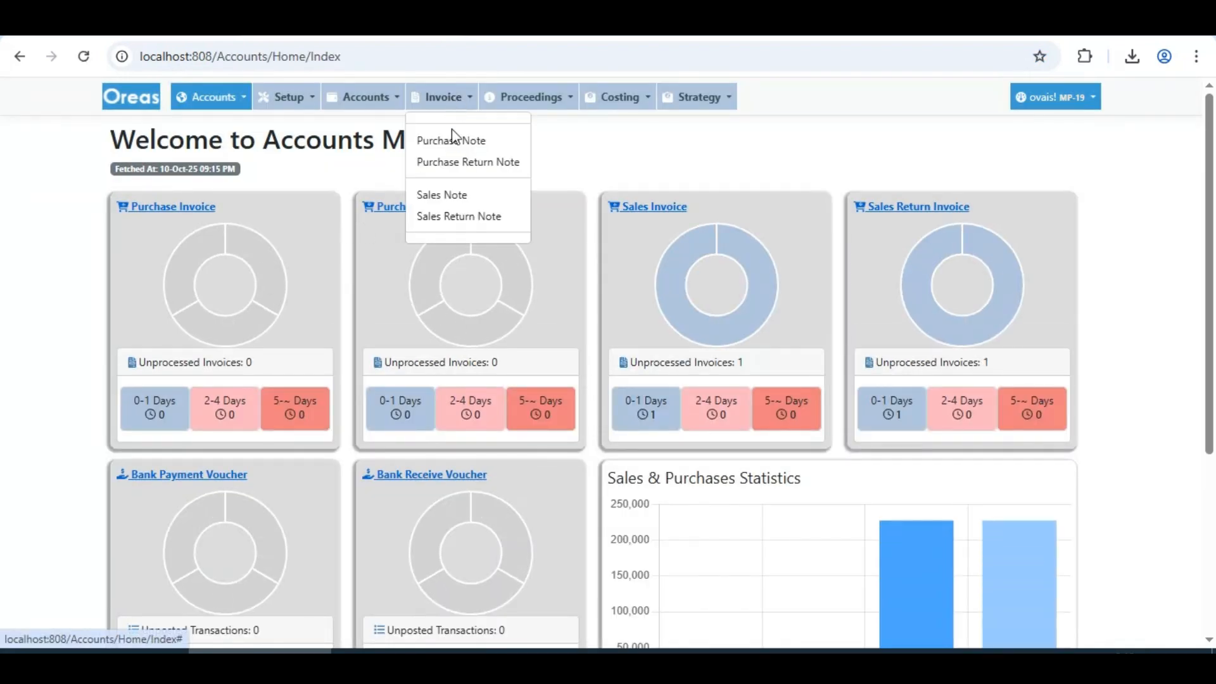
click(469, 196)
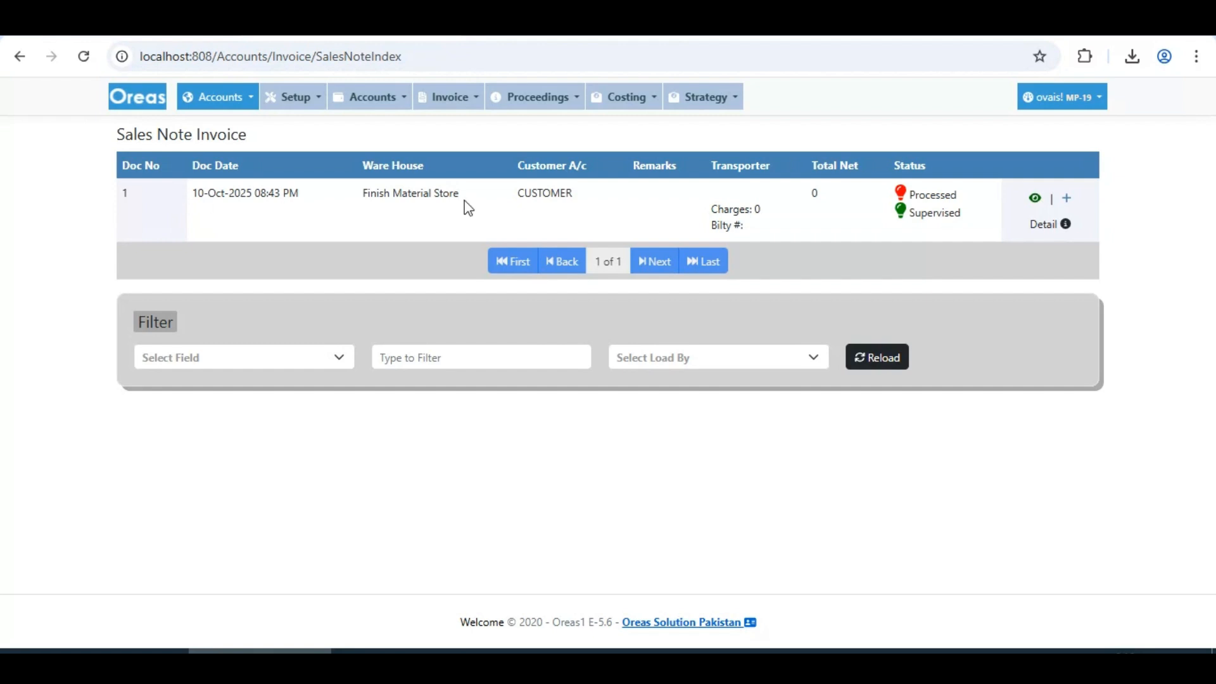
drag(192, 193, 796, 226)
click(796, 233)
double_click(946, 195)
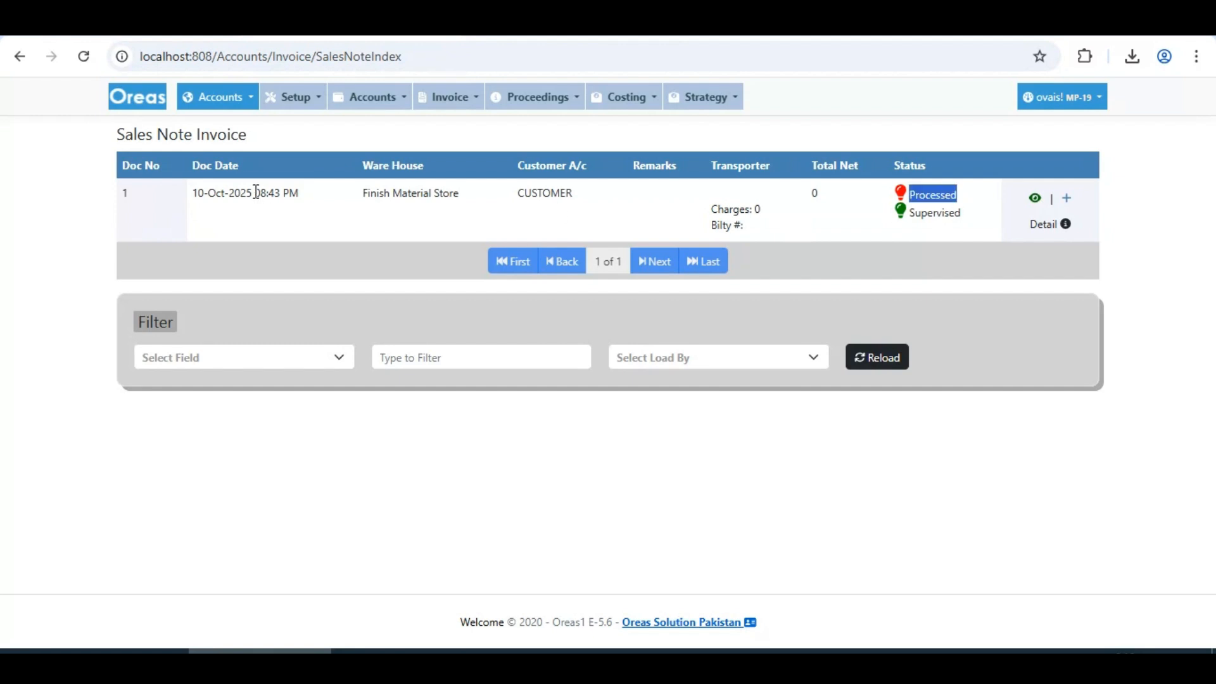
click(811, 231)
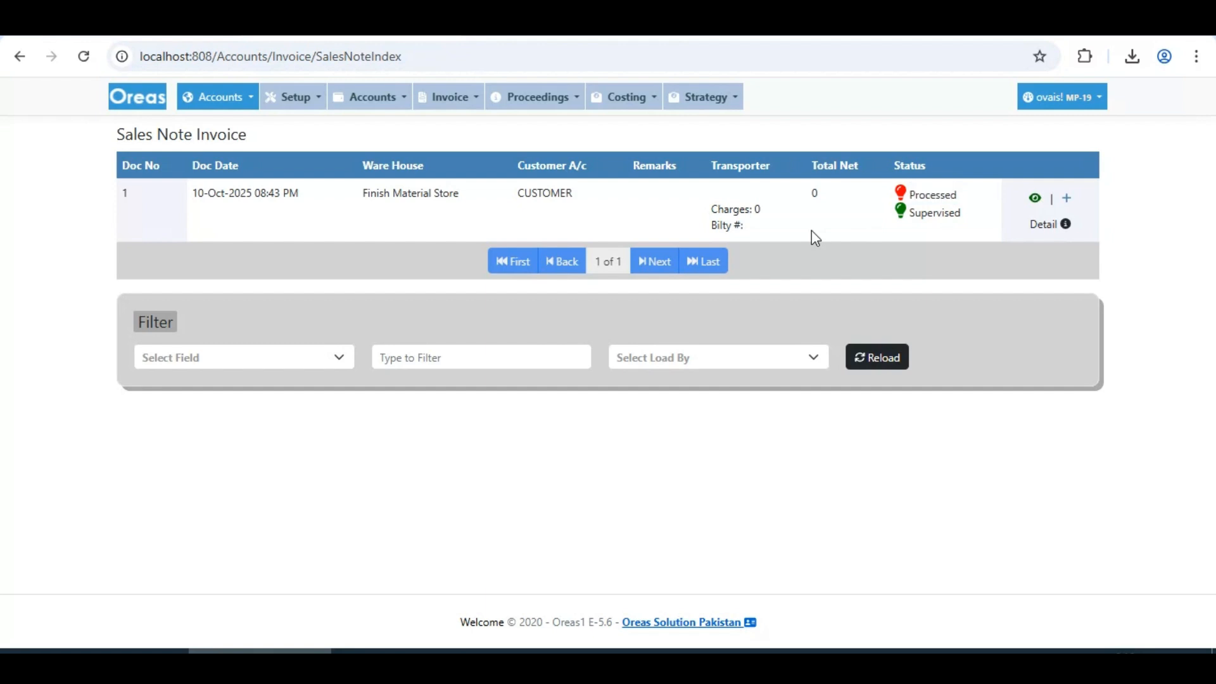
Open the detail of sales note 1 and review its product line's name, rate, tax and amount values.
click(1044, 233)
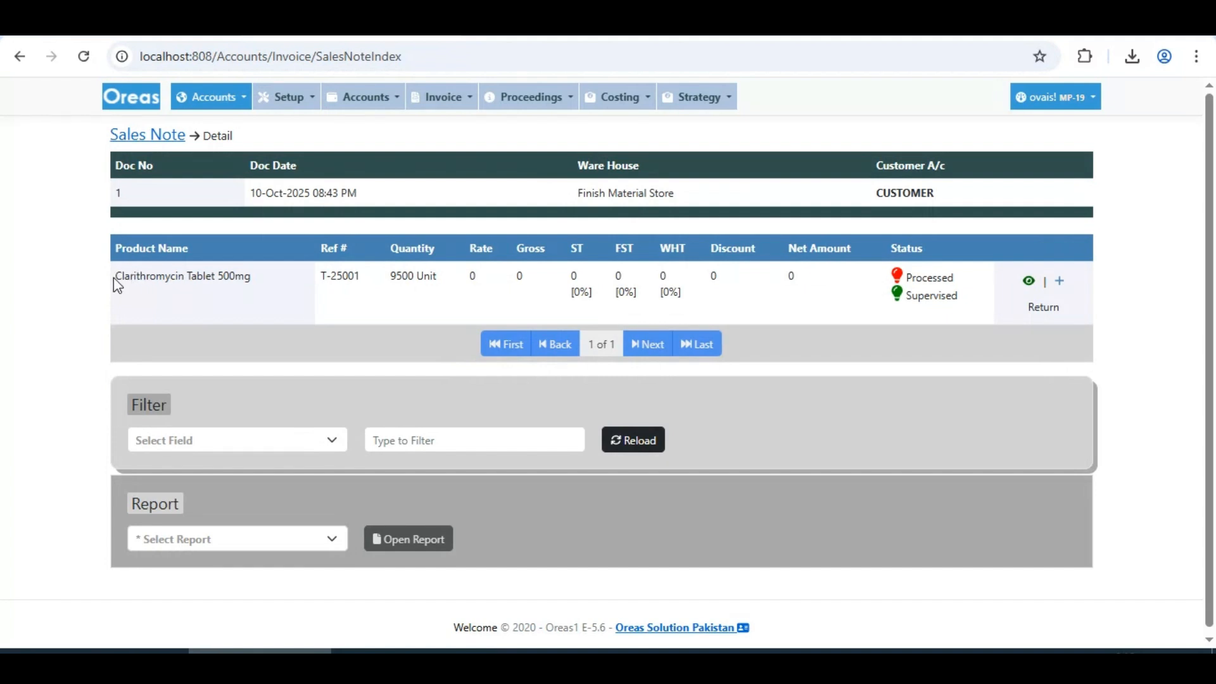
drag(115, 281, 306, 287)
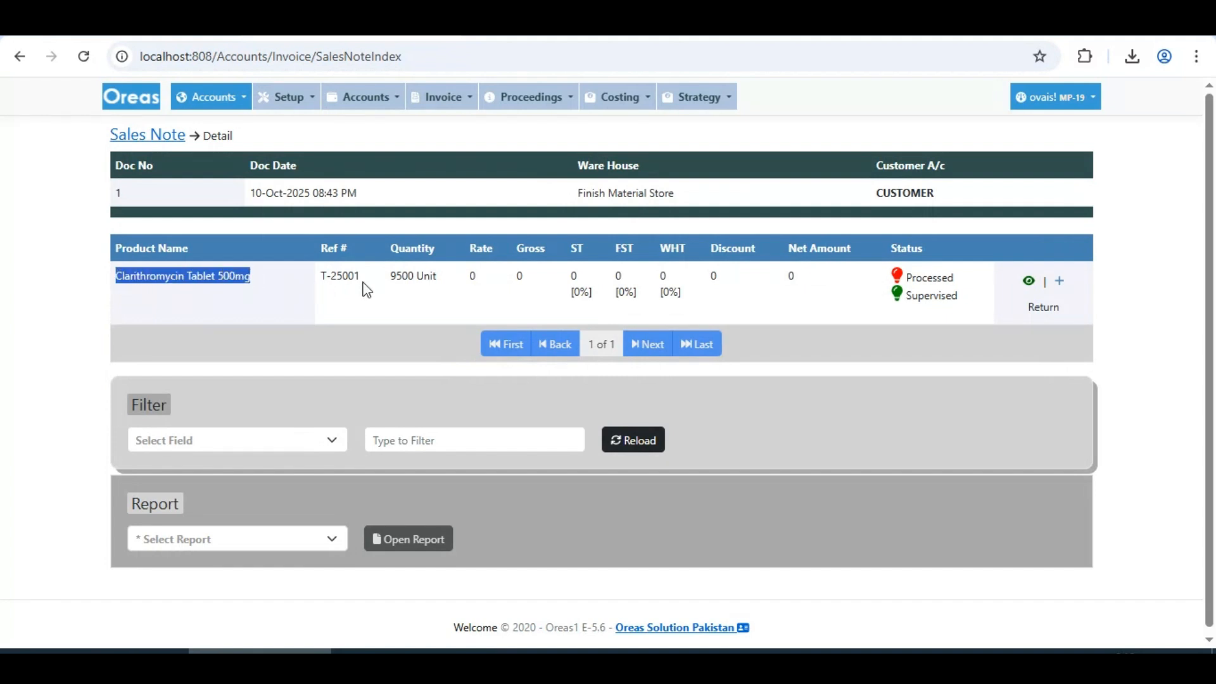
drag(461, 280, 819, 290)
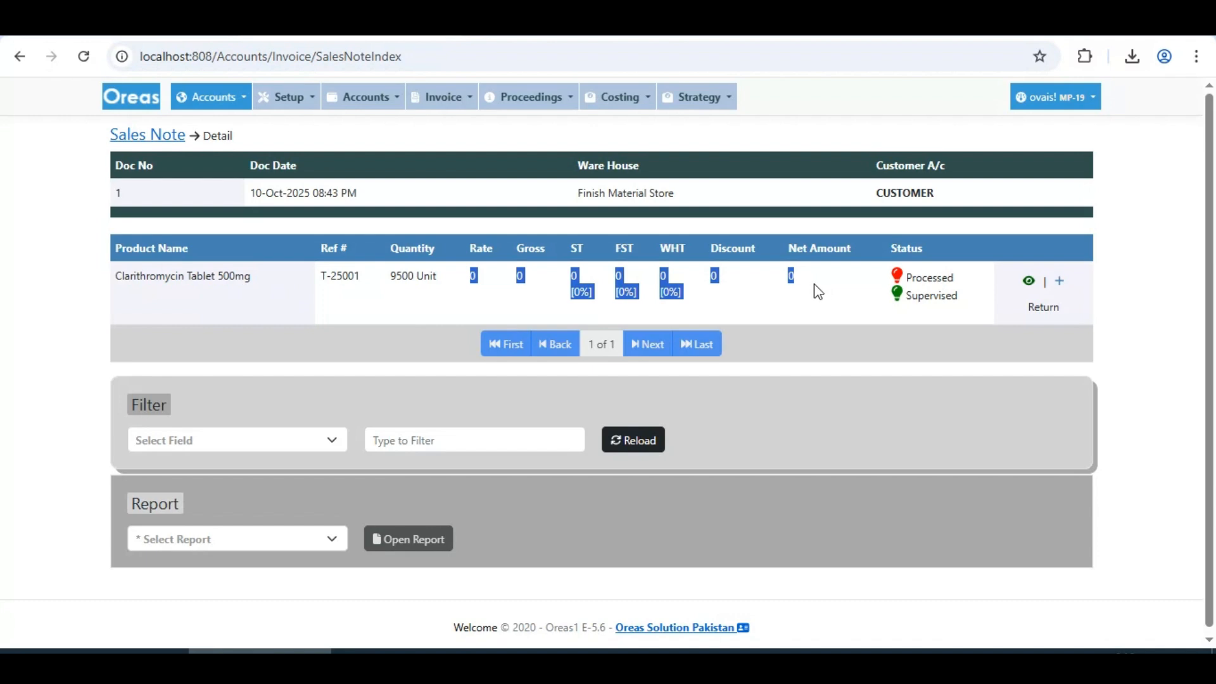
click(818, 291)
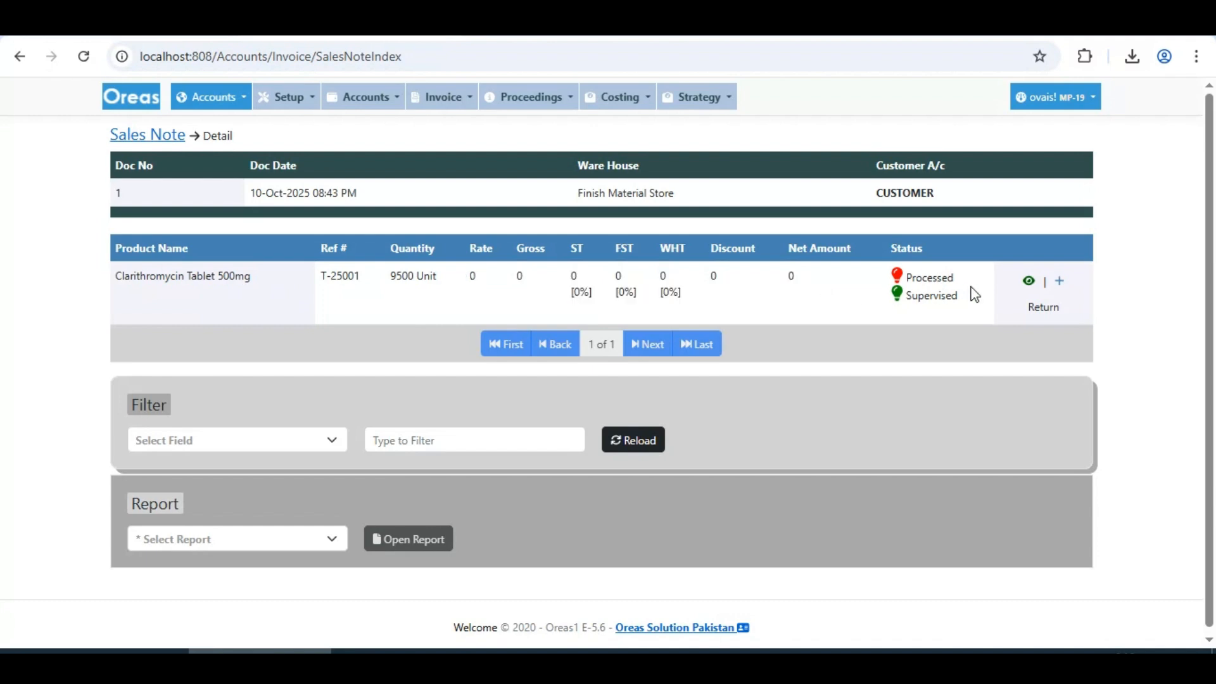
Open the entry form for the Clarithromycin Tablet 500mg line and review its product, quantity, reference, packages and remarks fields.
click(1059, 283)
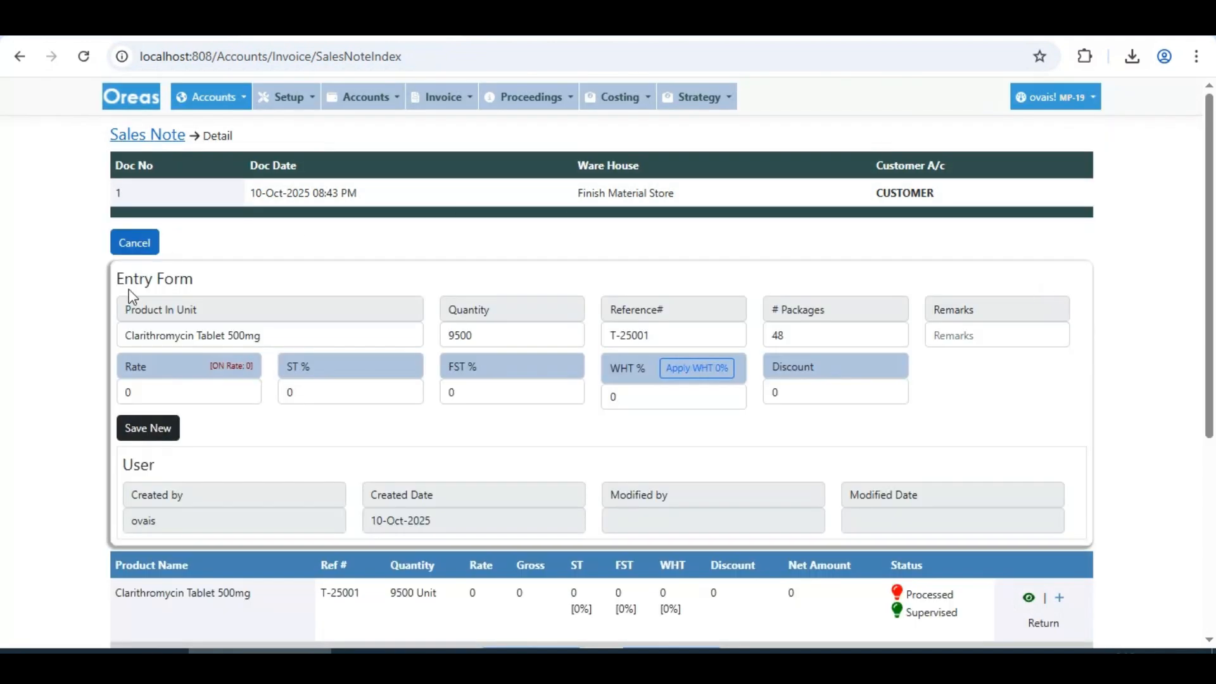
click(996, 332)
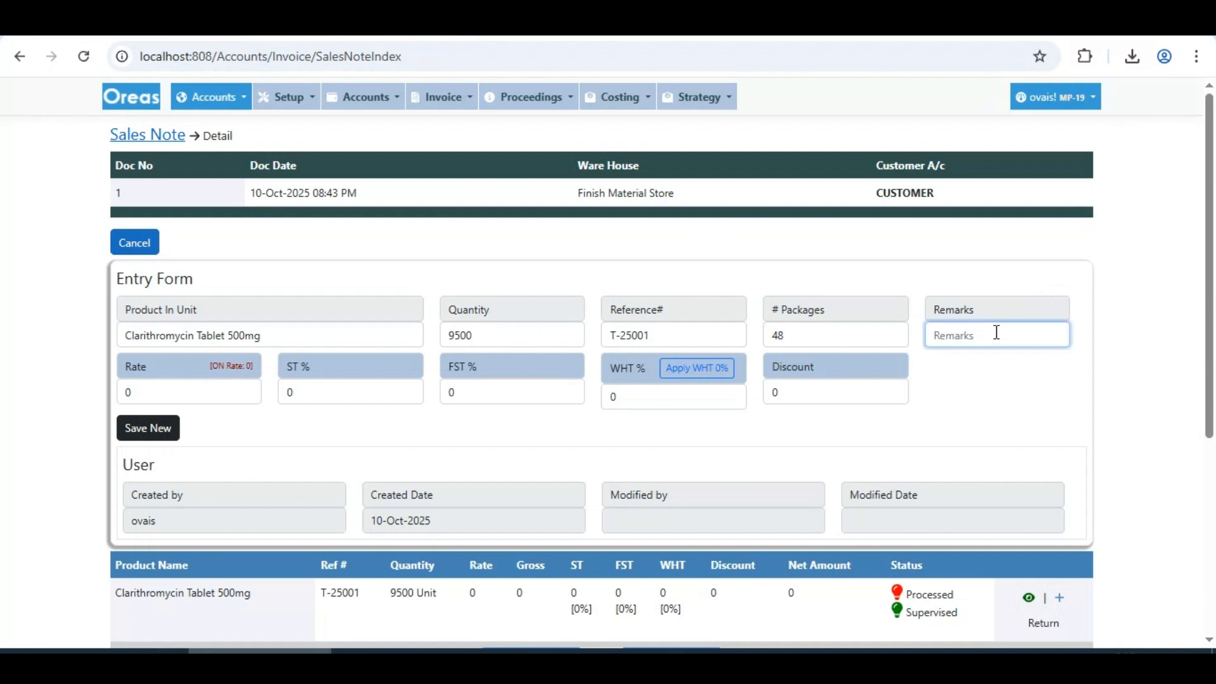
click(847, 339)
click(690, 339)
click(491, 333)
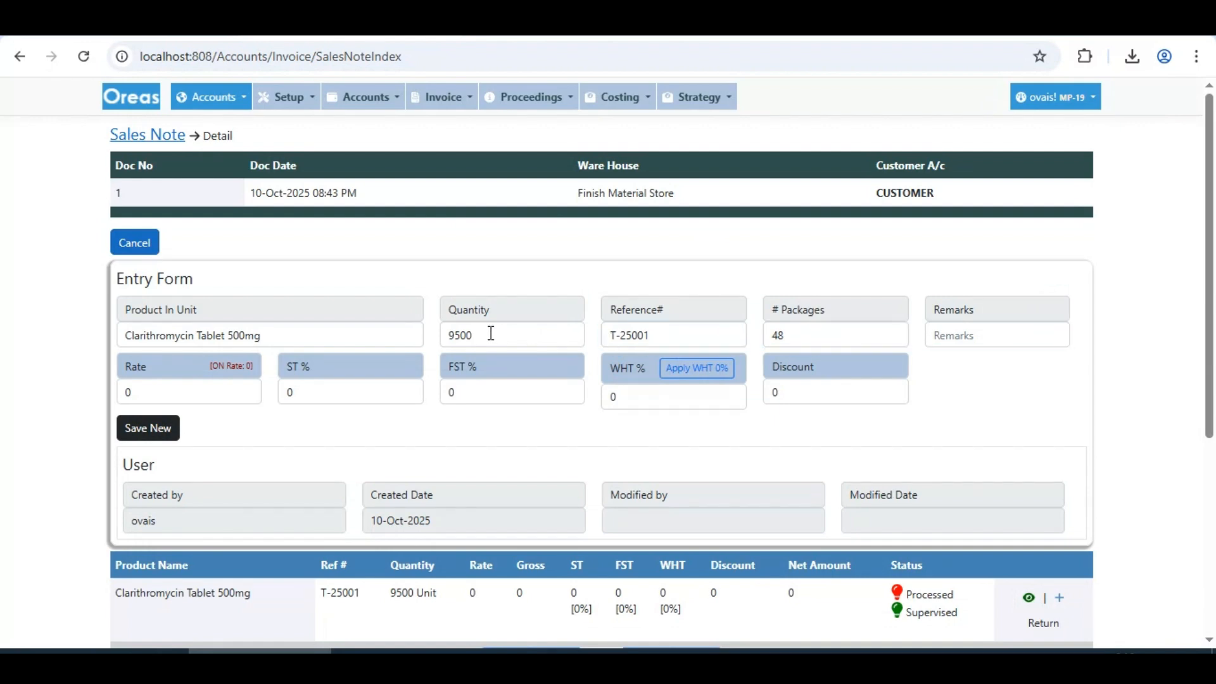
click(348, 333)
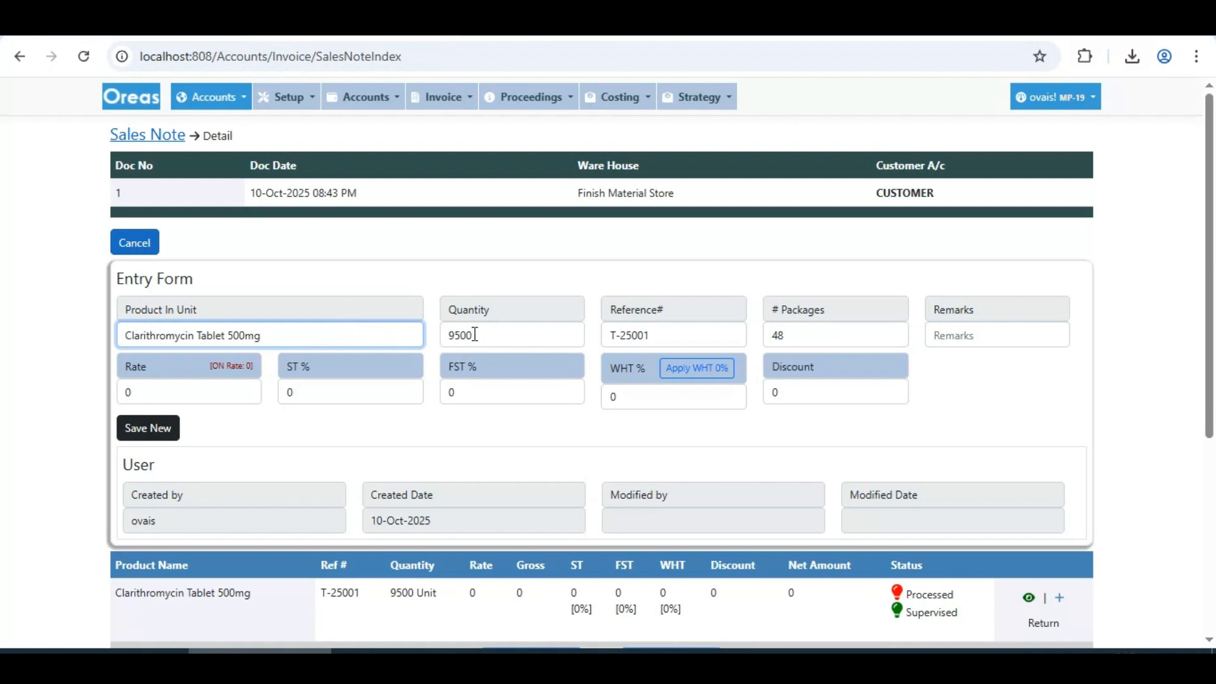
key(Tab)
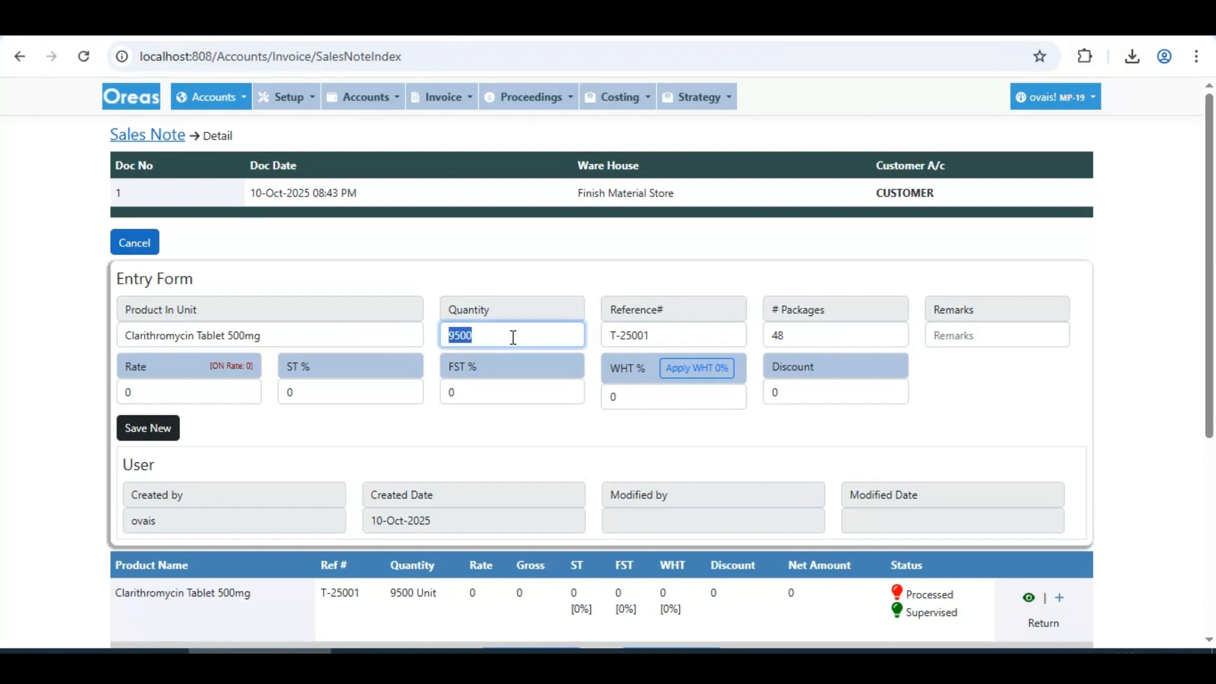
double_click(792, 340)
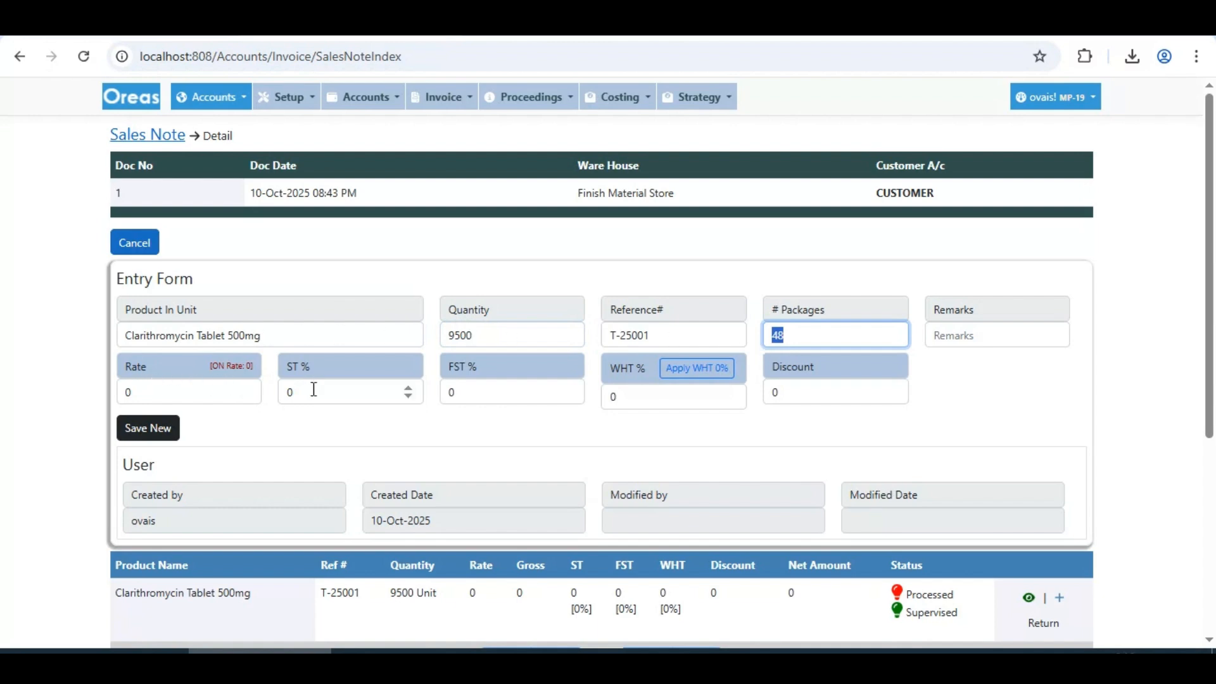
Set the Clarithromycin line's rate to 55 per unit and its ST to 1%, checking the ON Rate and product unit labels.
click(181, 386)
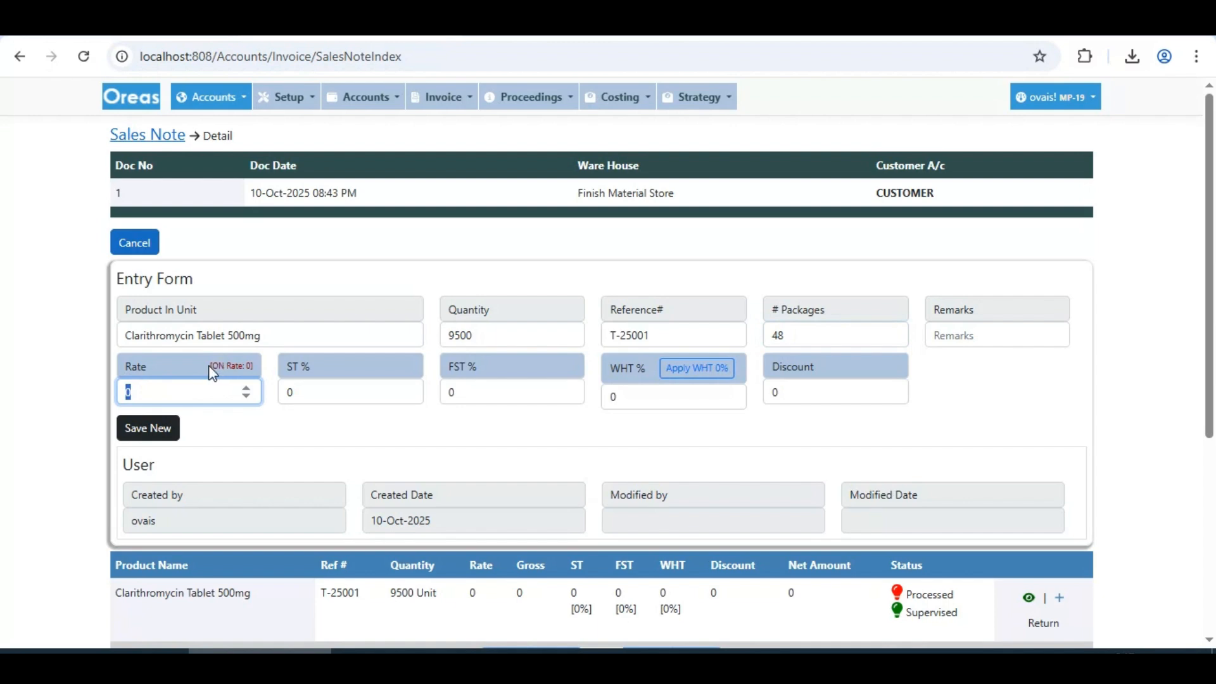
drag(211, 366, 254, 366)
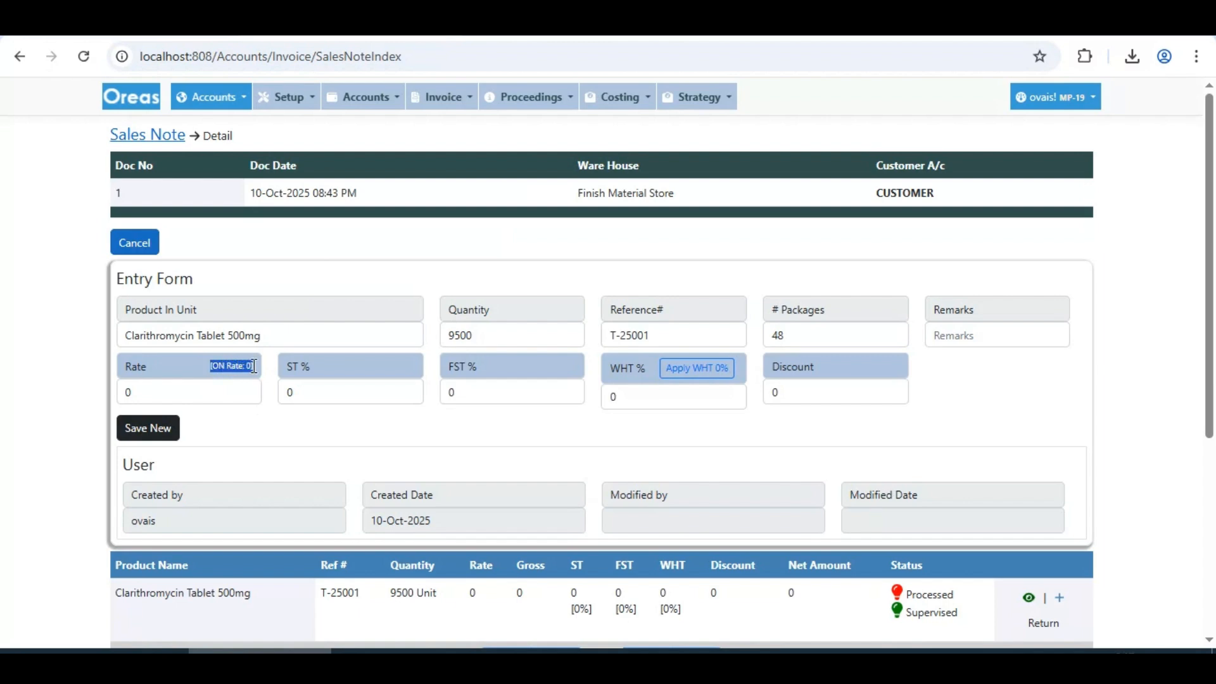
click(174, 390)
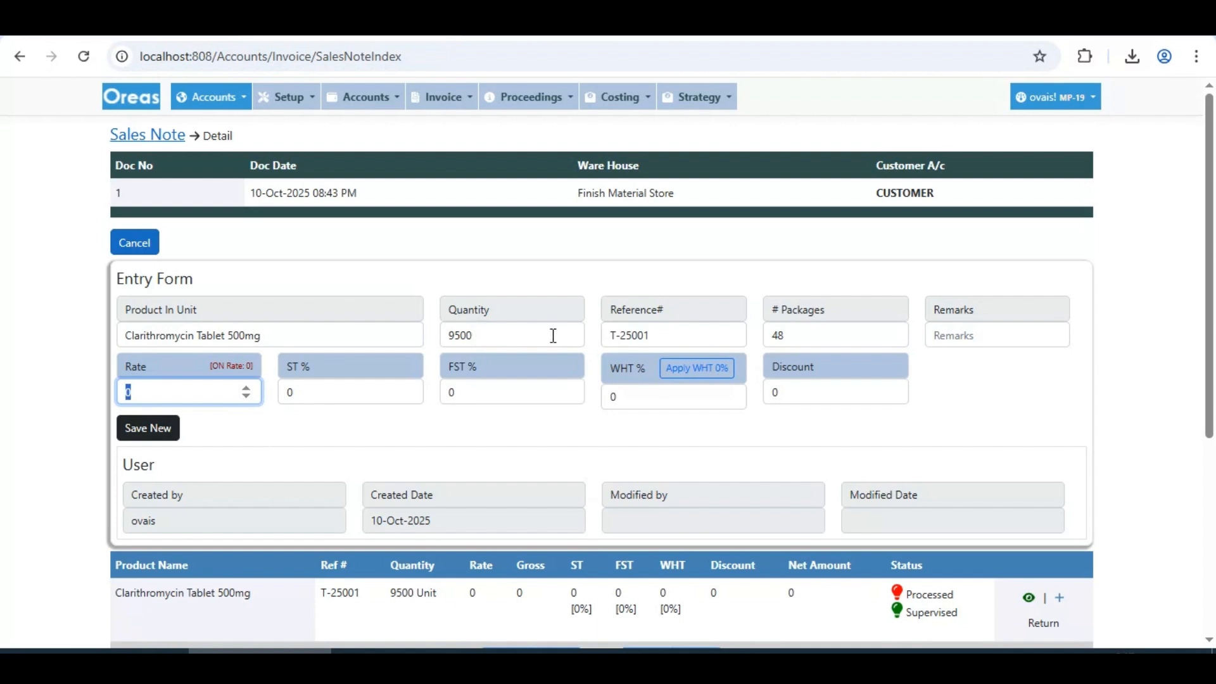
double_click(188, 308)
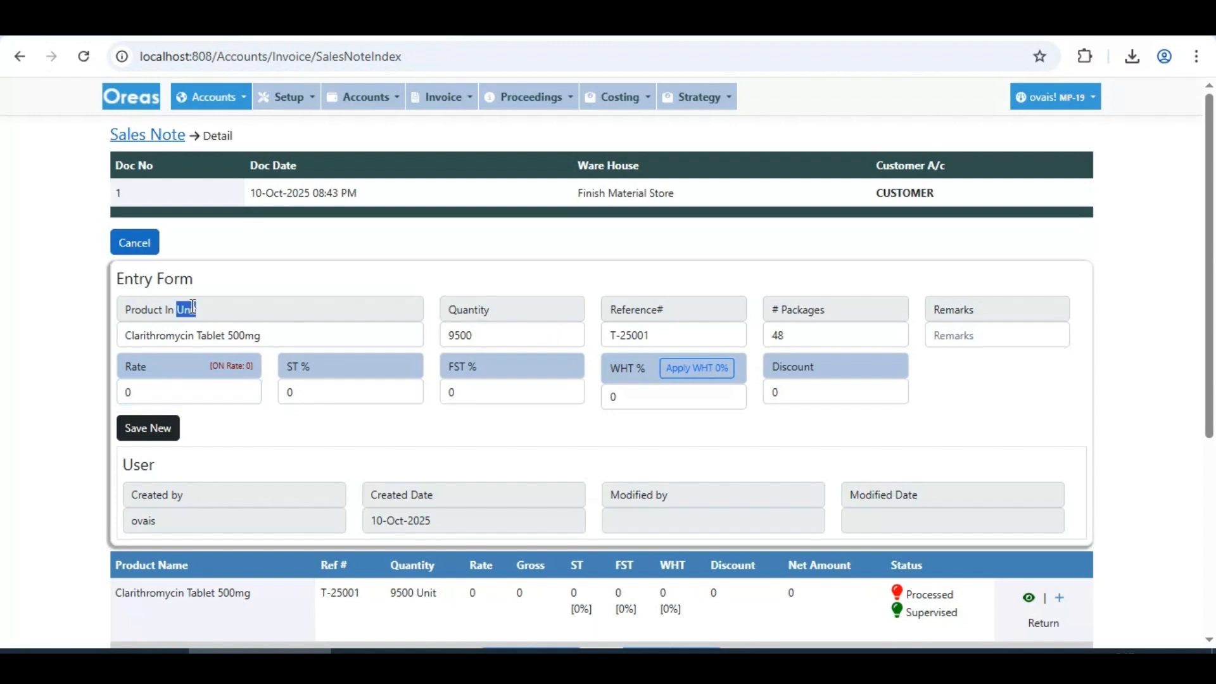
click(175, 397)
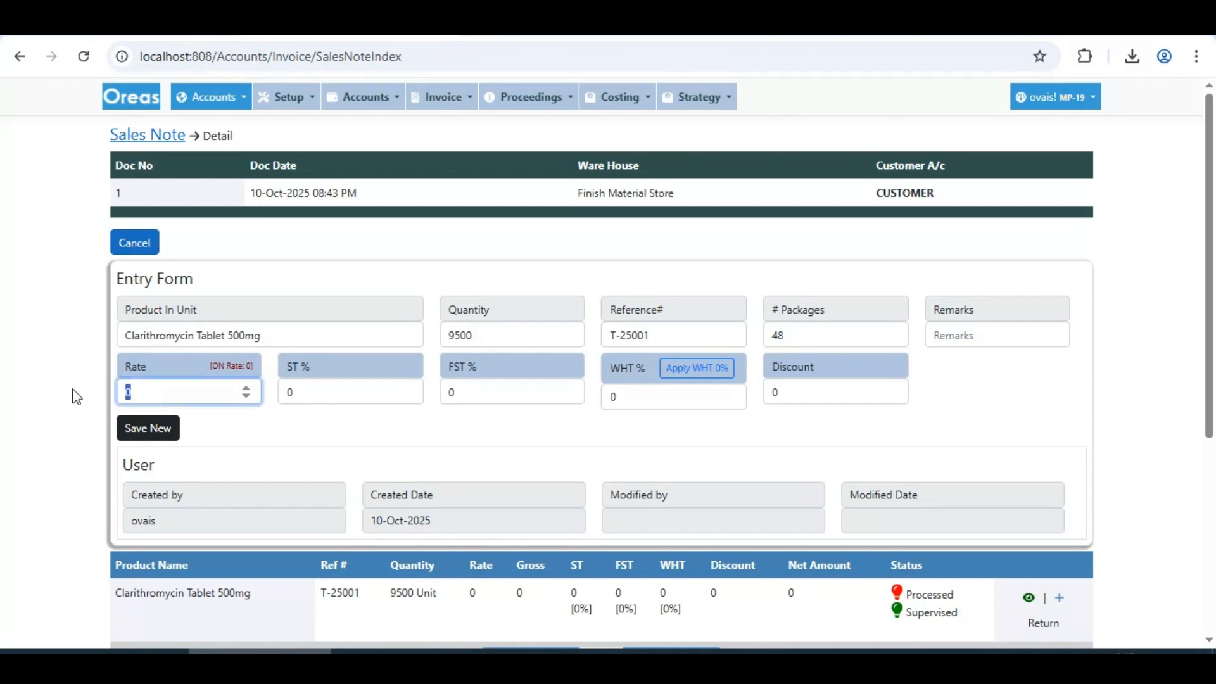
text(55)
click(315, 397)
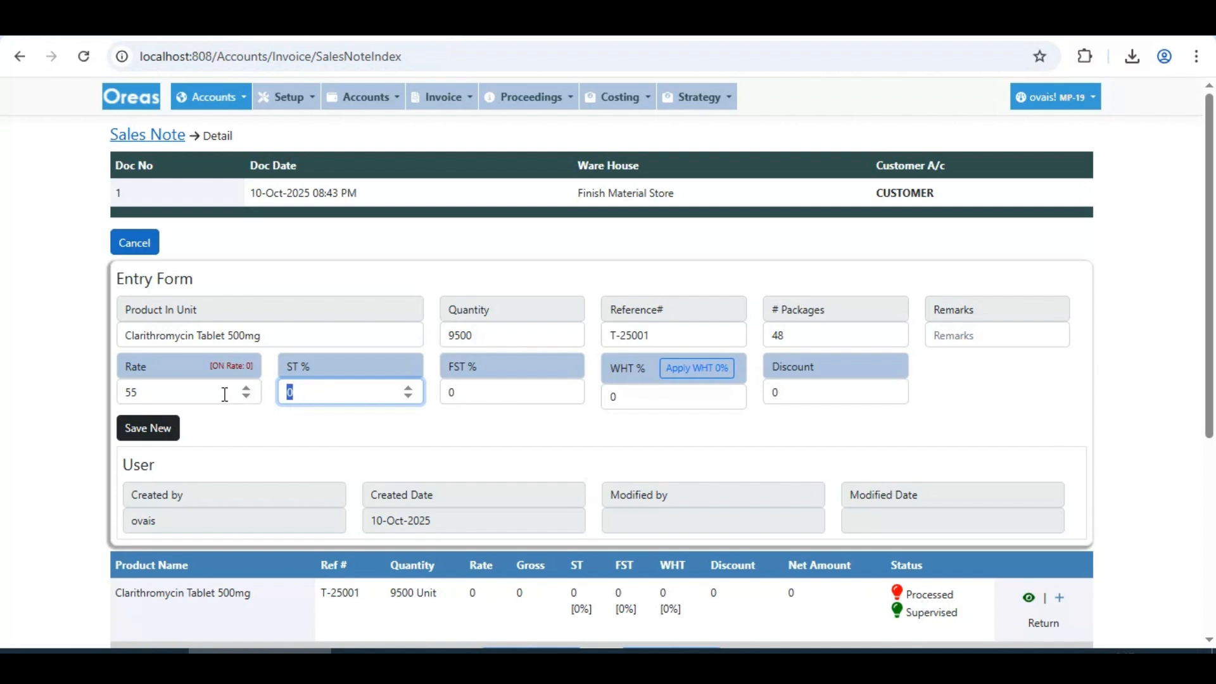
text(1)
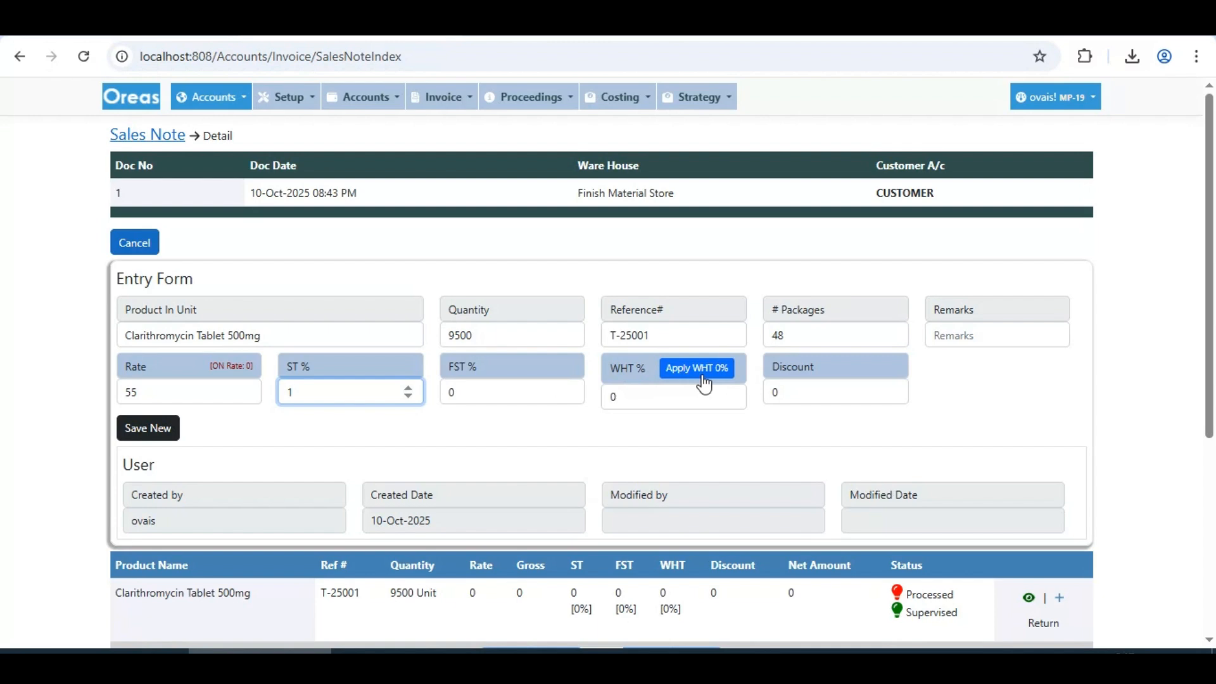
Check the customer account and the WHT % field, and save the priced Clarithromycin line.
double_click(910, 193)
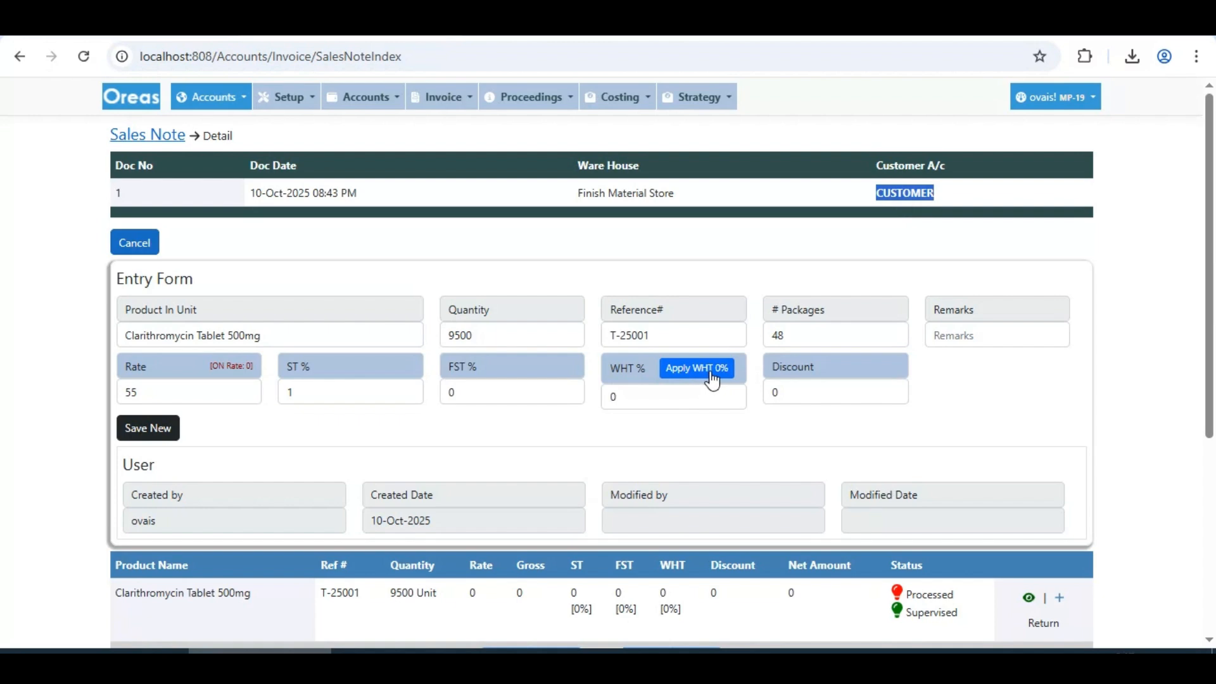
click(650, 395)
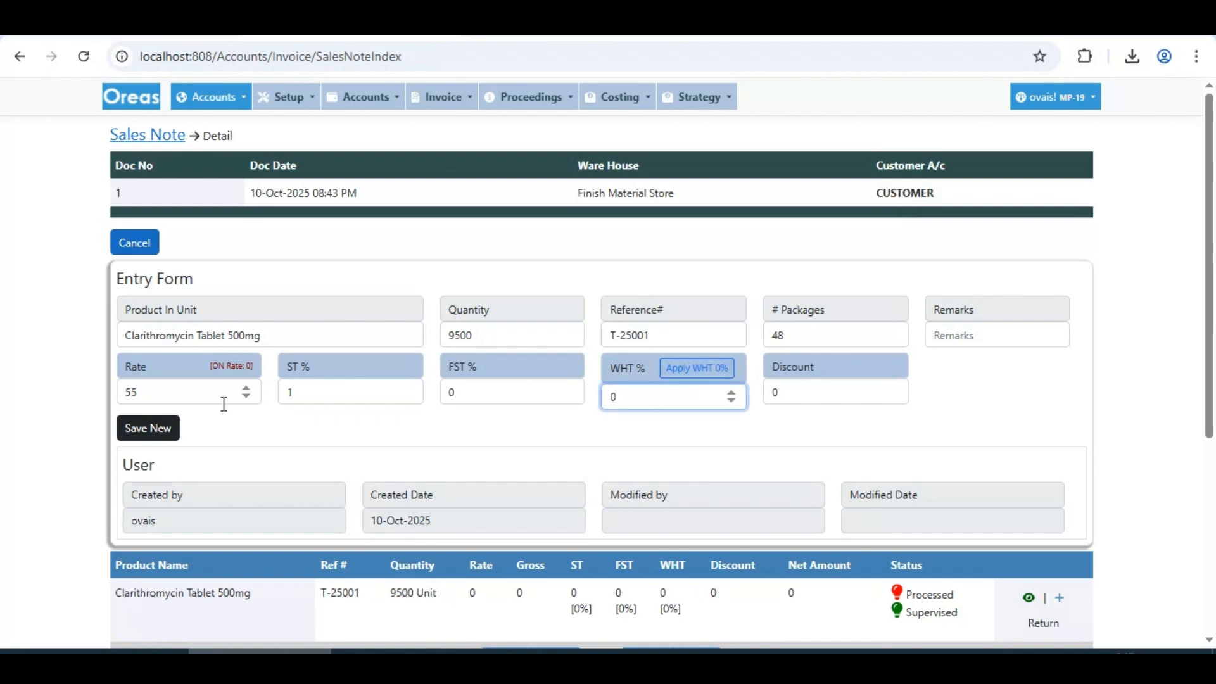
click(124, 437)
click(687, 168)
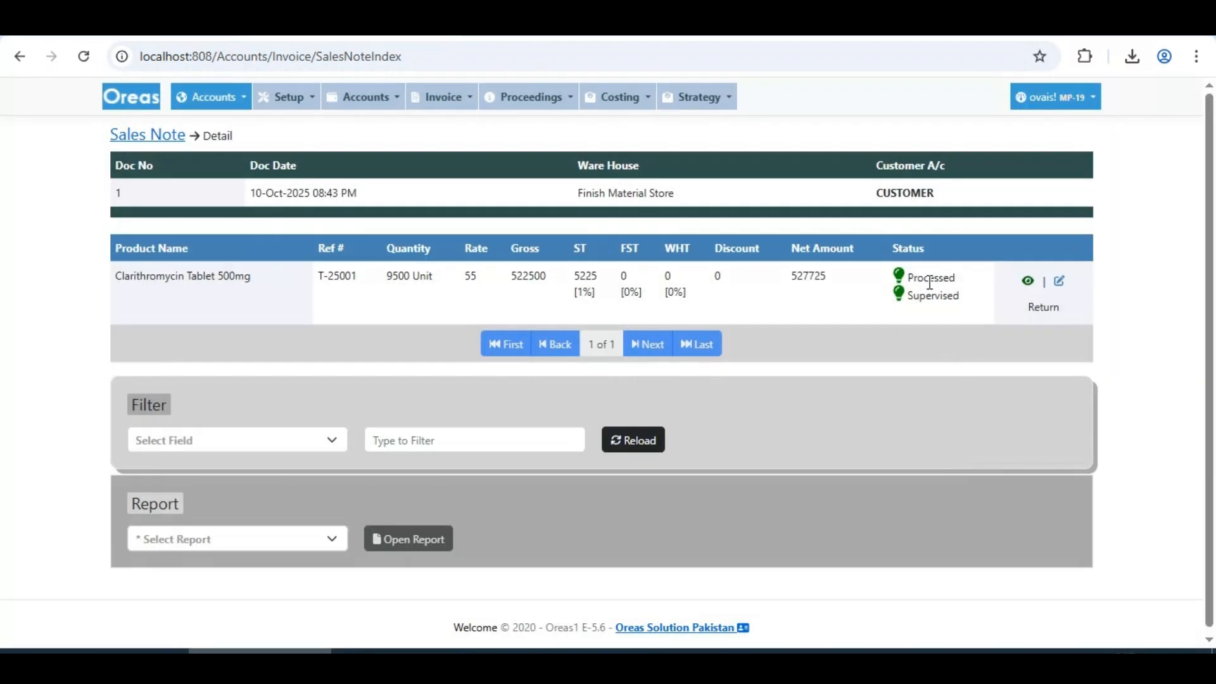
Examine the Processed and Supervised statuses of the saved Clarithromycin line.
double_click(929, 283)
double_click(938, 296)
click(944, 285)
double_click(944, 280)
double_click(943, 297)
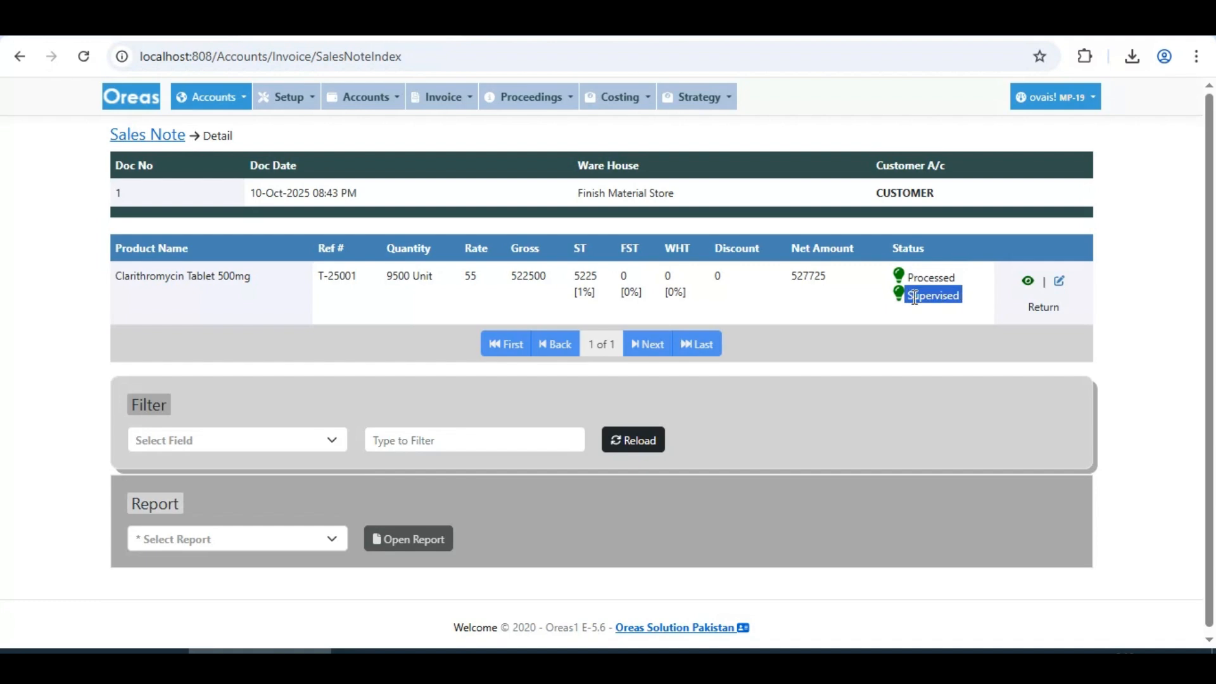
Return to the Sales Note list and review the document's total net and processing status.
click(151, 136)
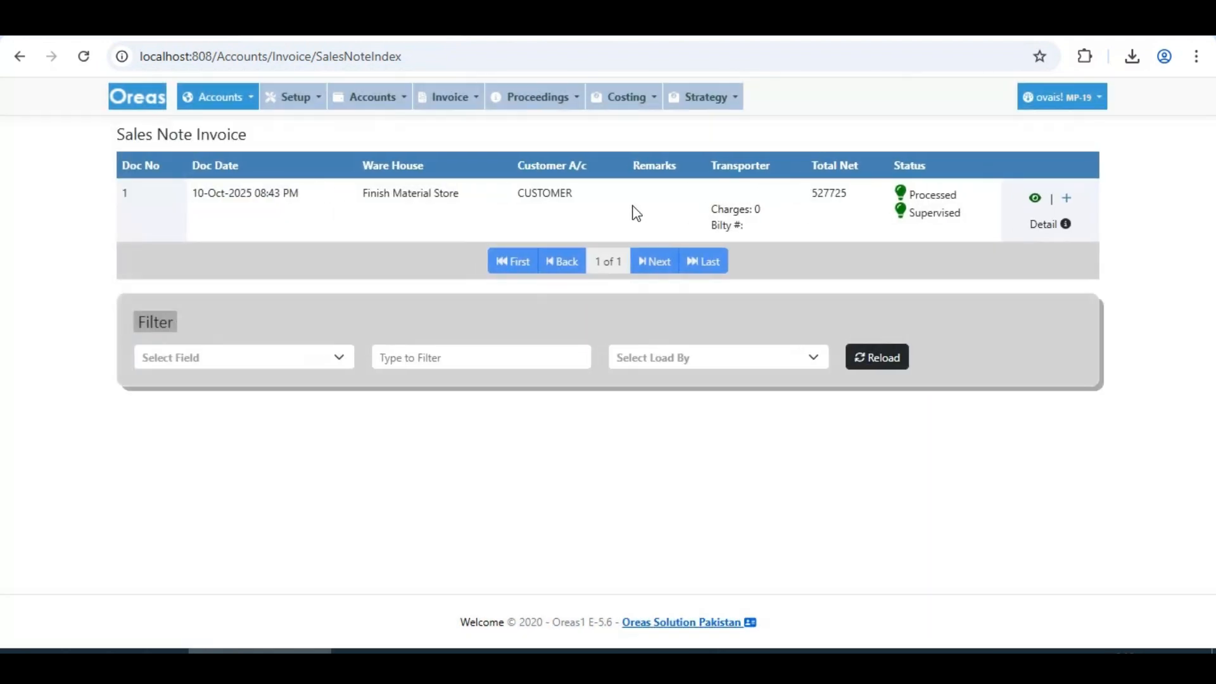
double_click(945, 195)
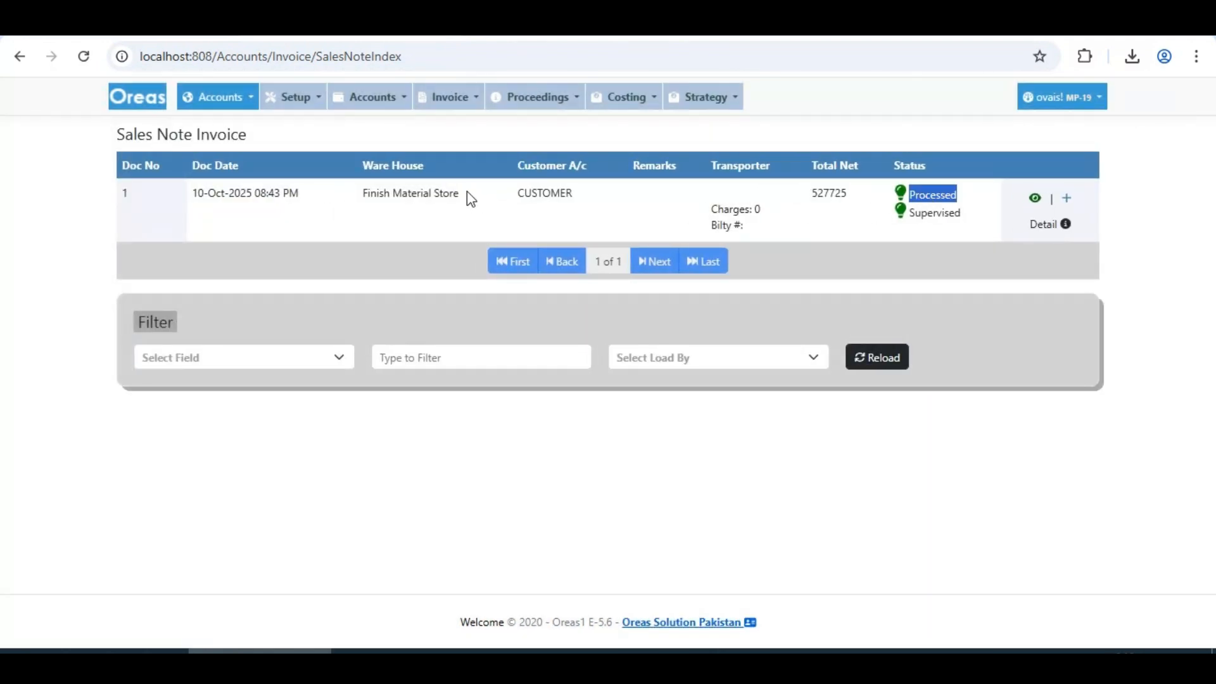
drag(468, 193, 991, 217)
click(983, 268)
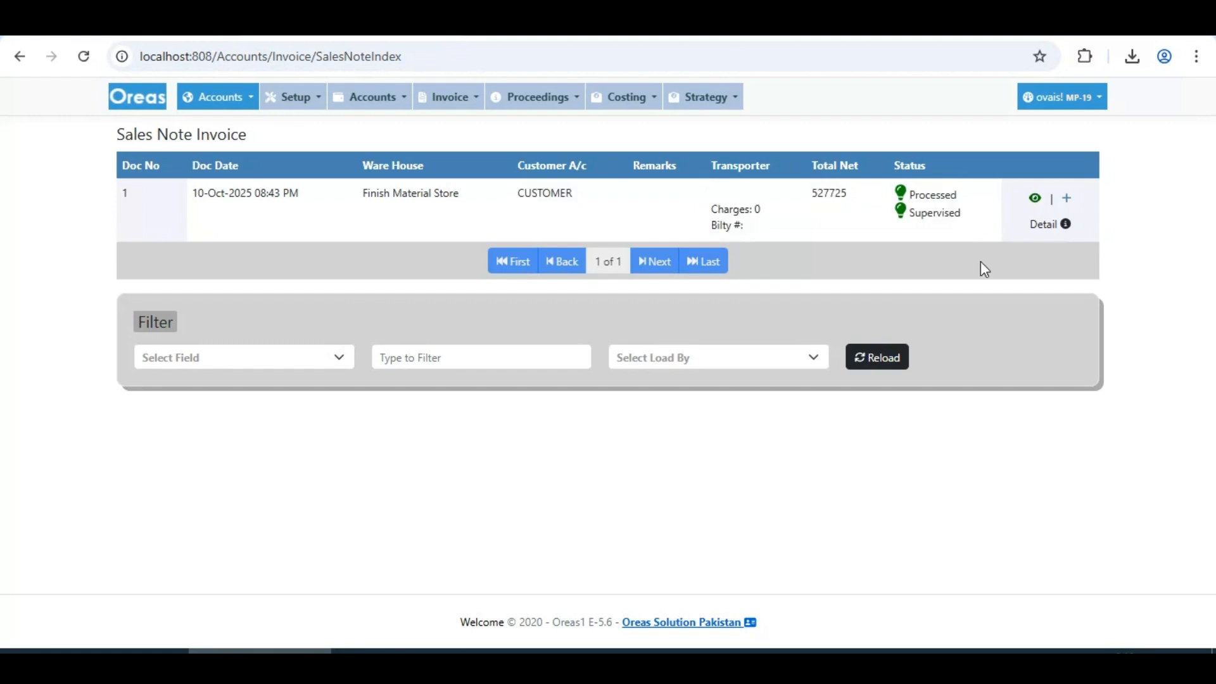
Reopen the sales note's detail, choose the Current Sales Invoice report and view its available Seek By layouts.
click(1050, 234)
click(254, 541)
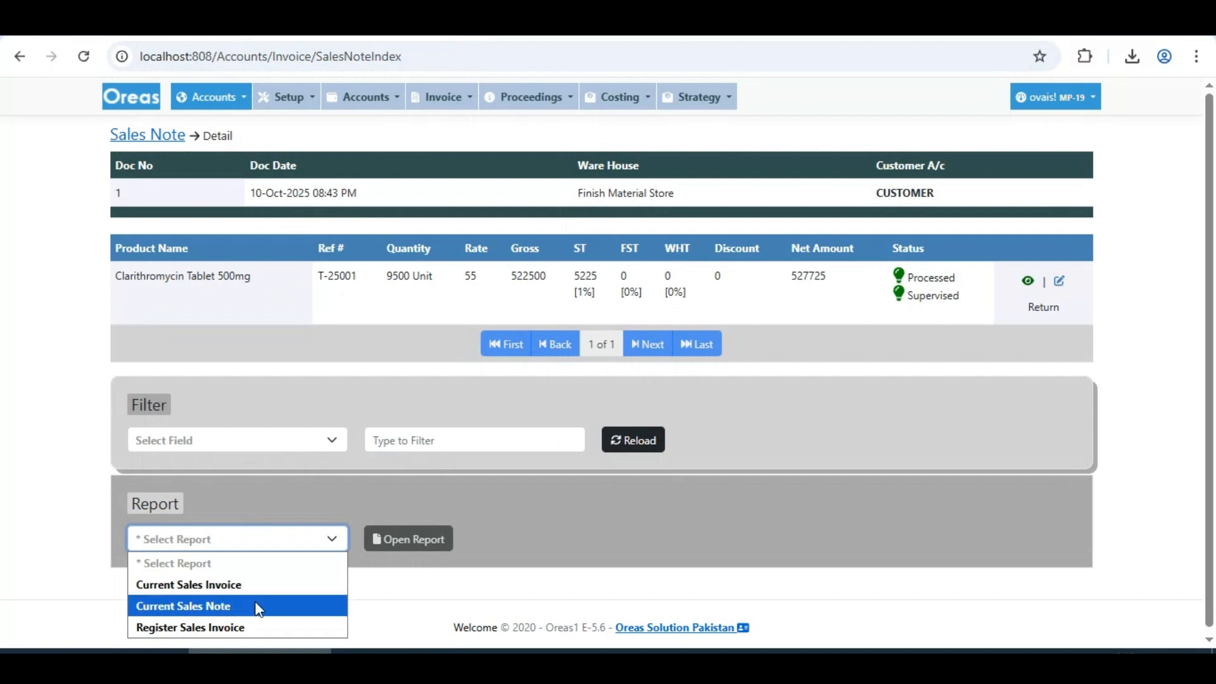
click(262, 586)
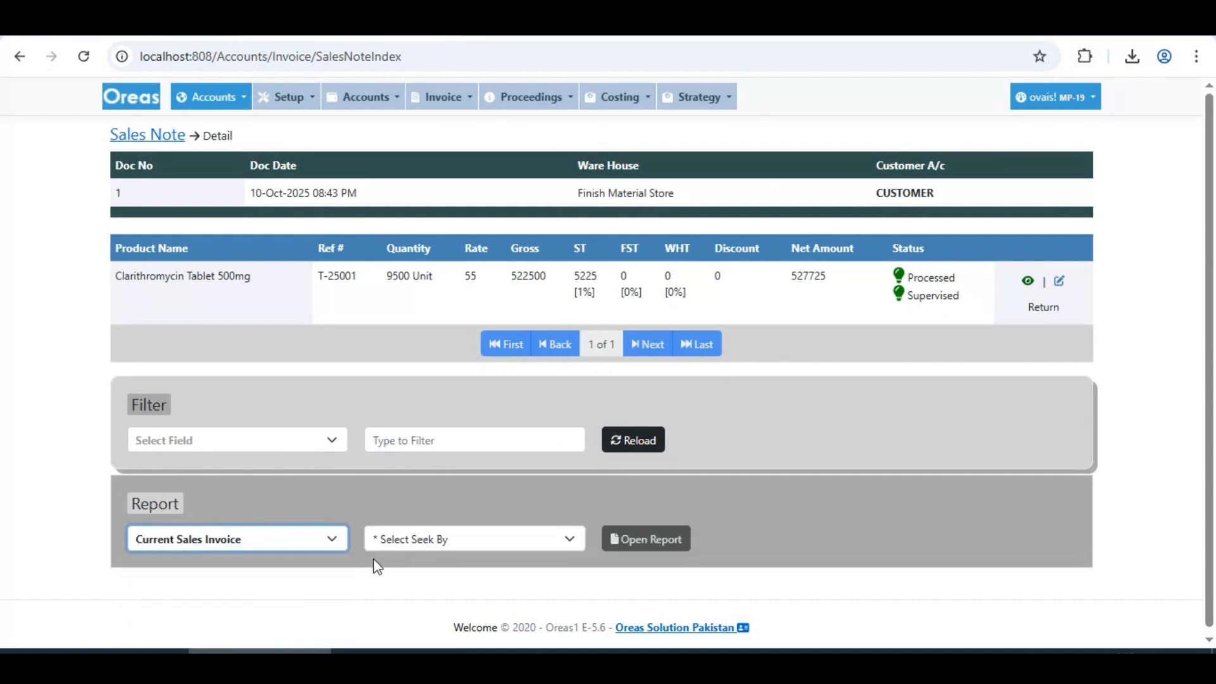
click(420, 540)
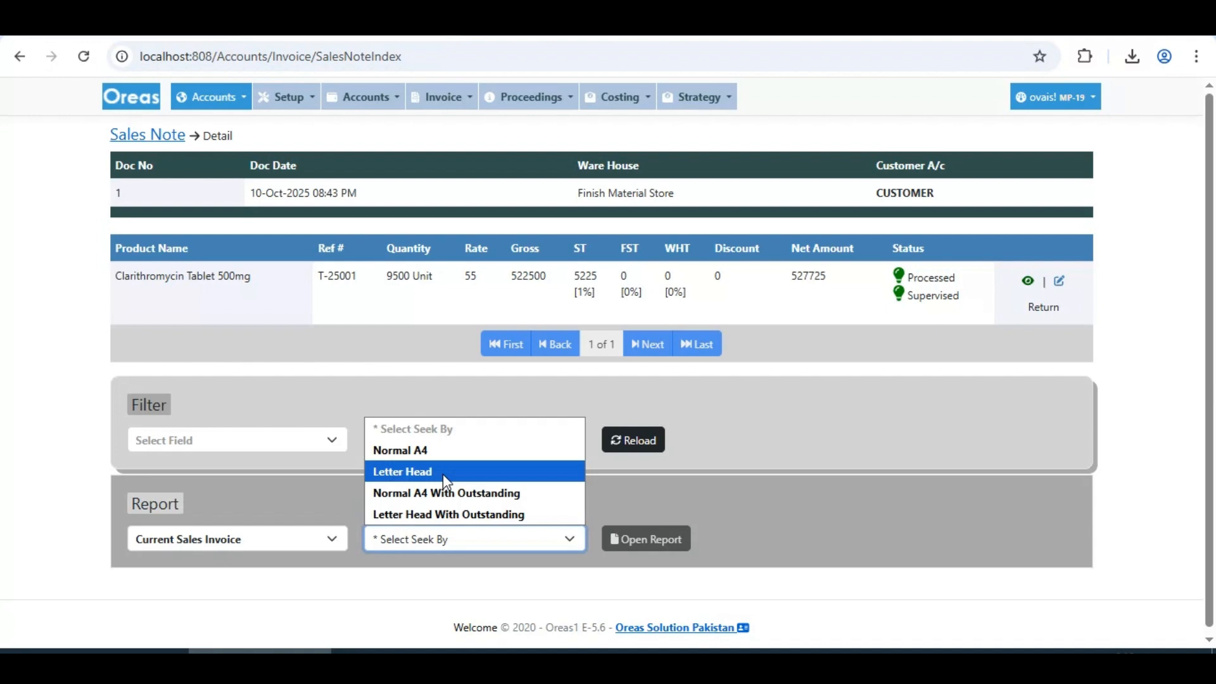
click(21, 161)
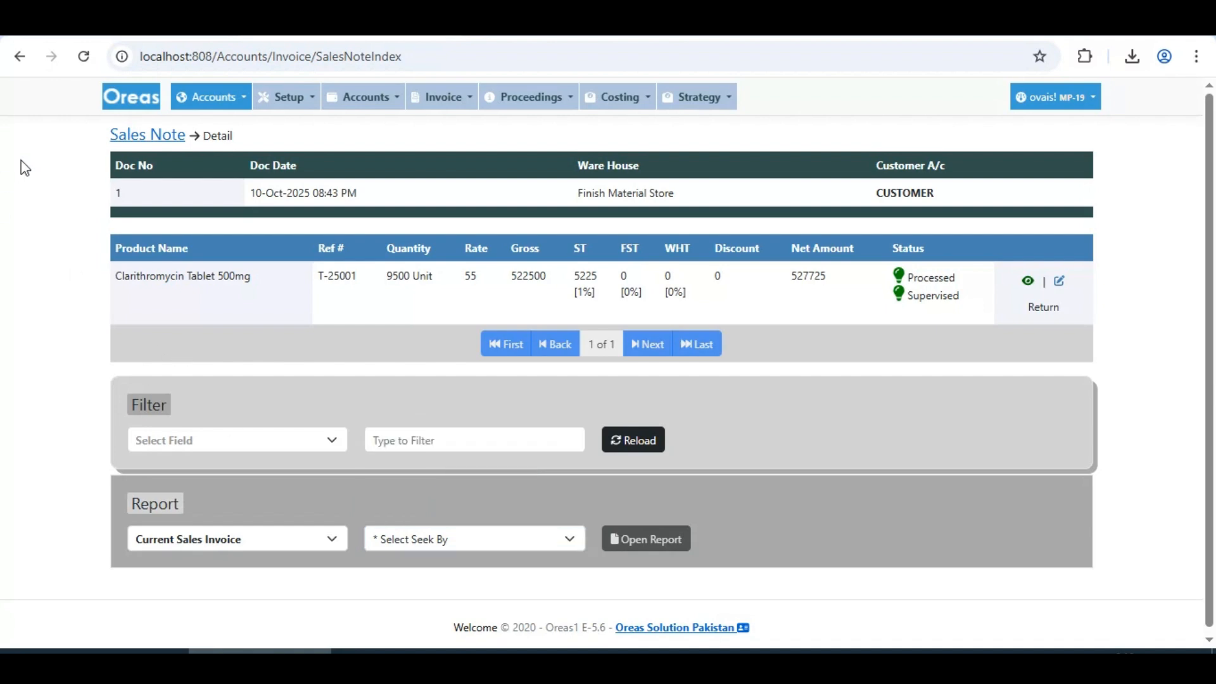
Leave the sales note's detail and open the Sales Return Note invoice list.
click(118, 147)
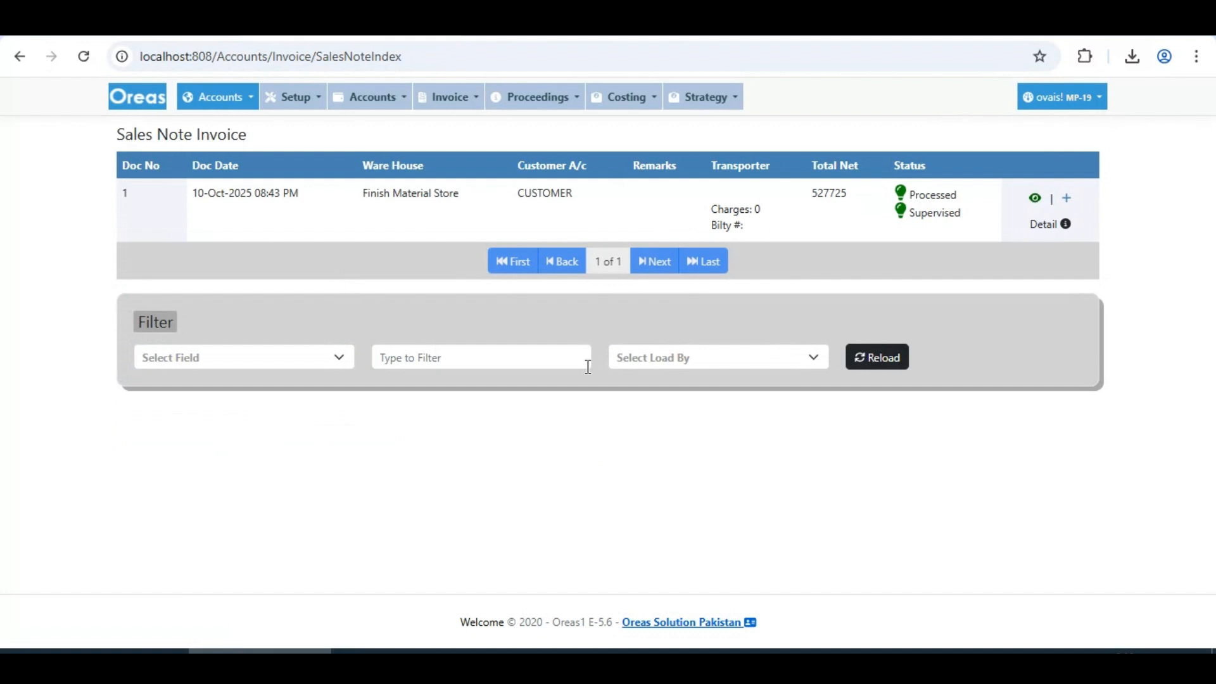
click(453, 98)
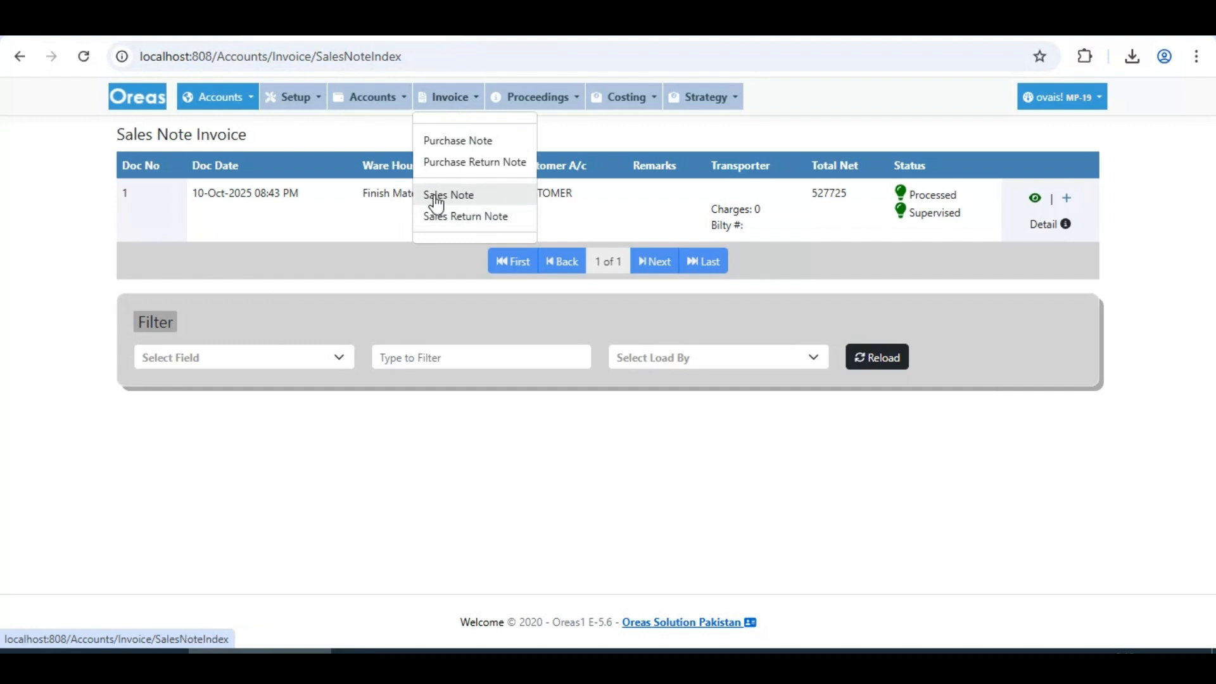
click(502, 217)
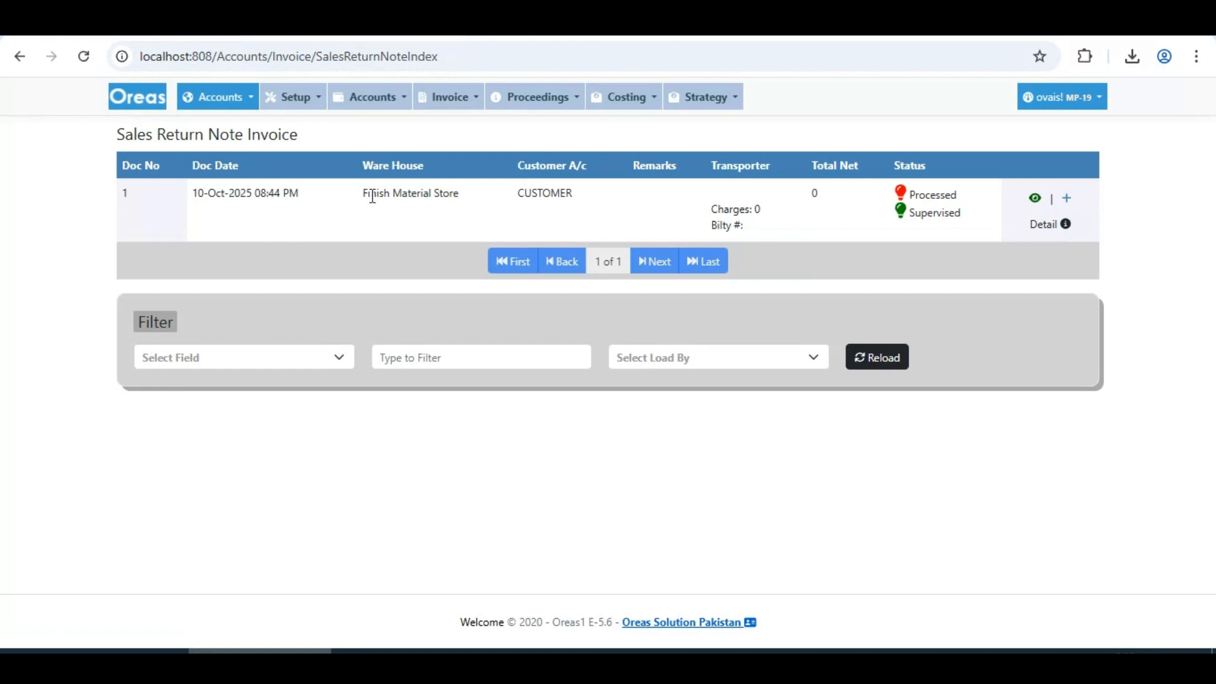
Examine the sales return note's row, including its customer account and Processed status.
drag(177, 198, 733, 221)
click(711, 225)
double_click(546, 194)
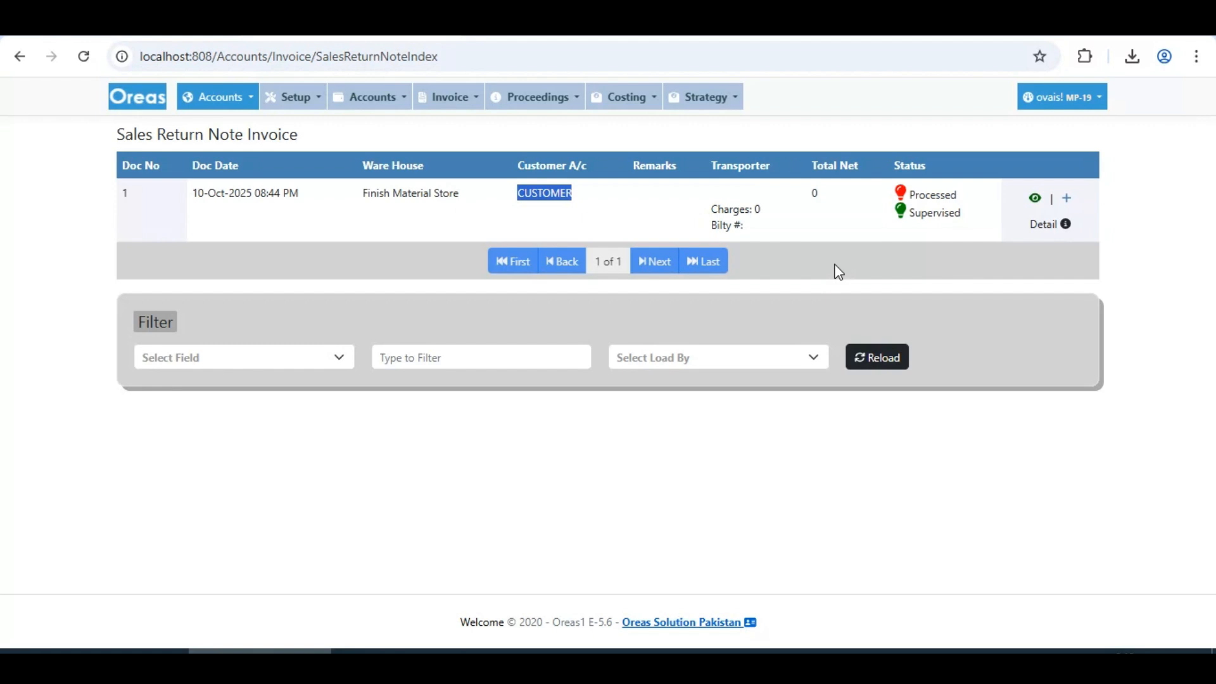
double_click(944, 195)
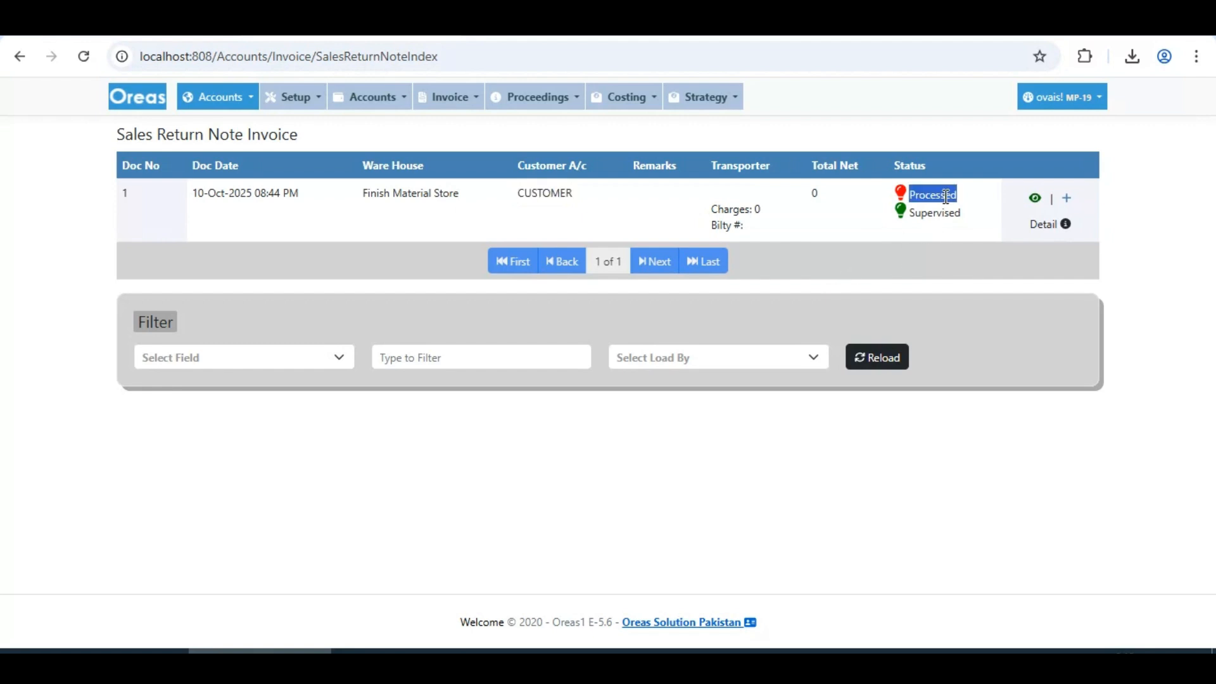
Load the sales return notes by Not Processed and review the listed document.
click(695, 358)
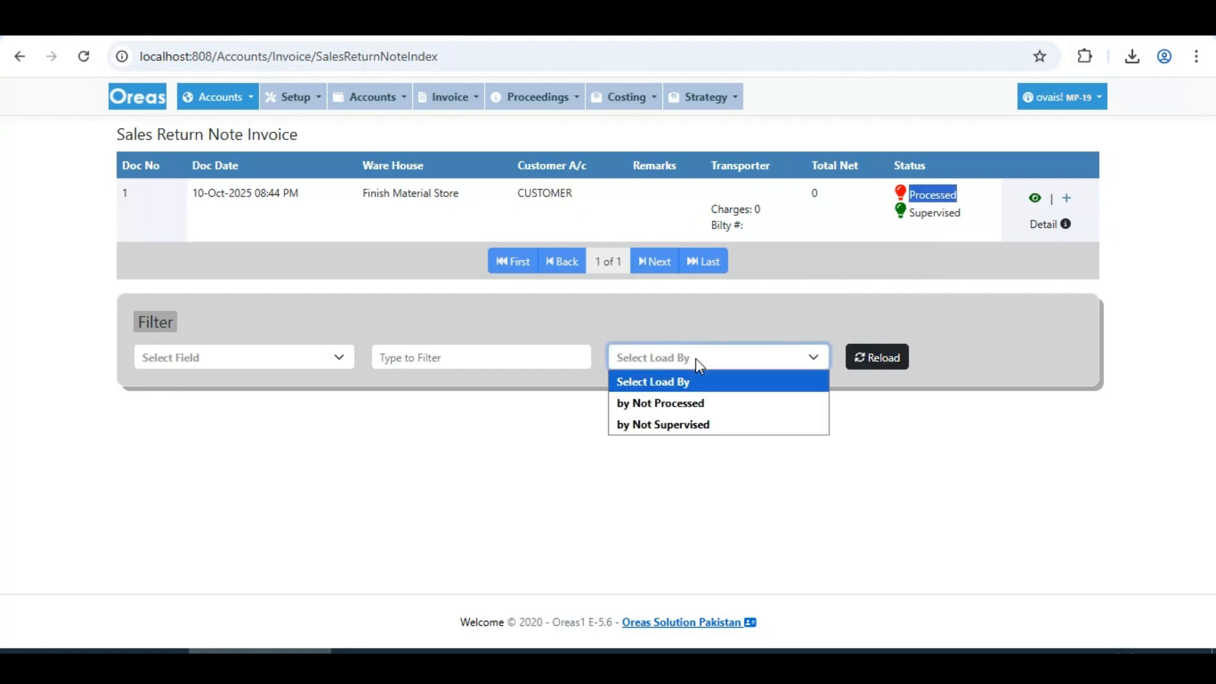
click(707, 404)
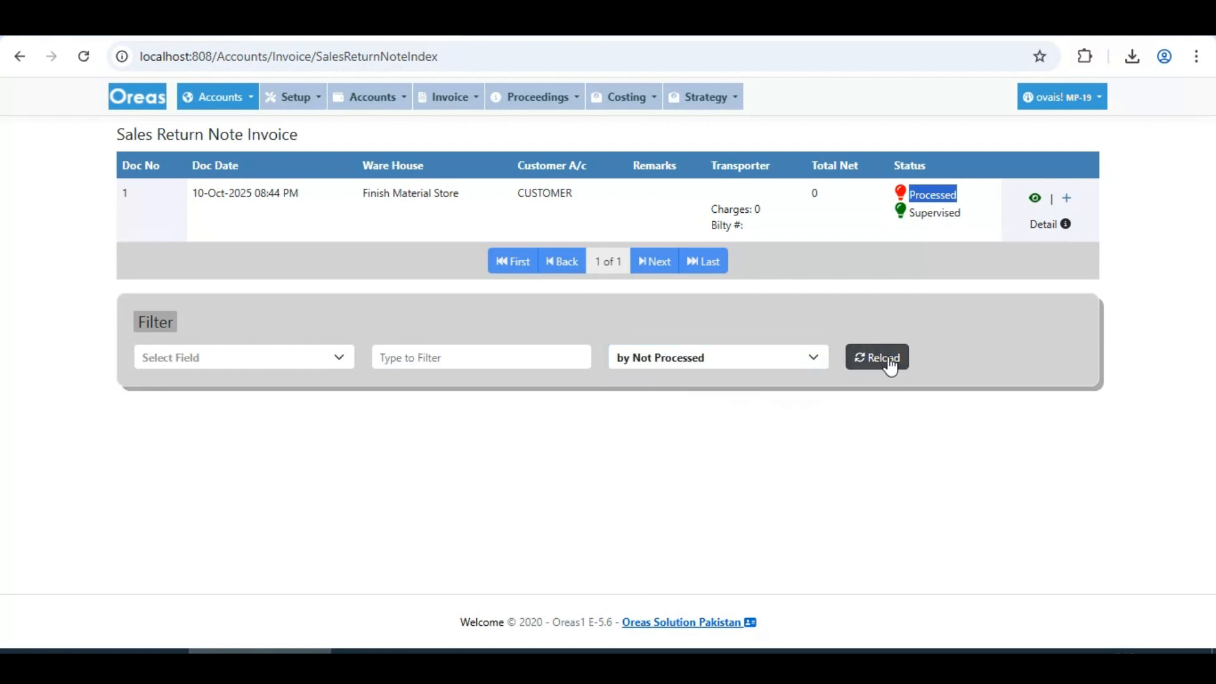
click(889, 365)
drag(630, 190, 942, 213)
click(912, 252)
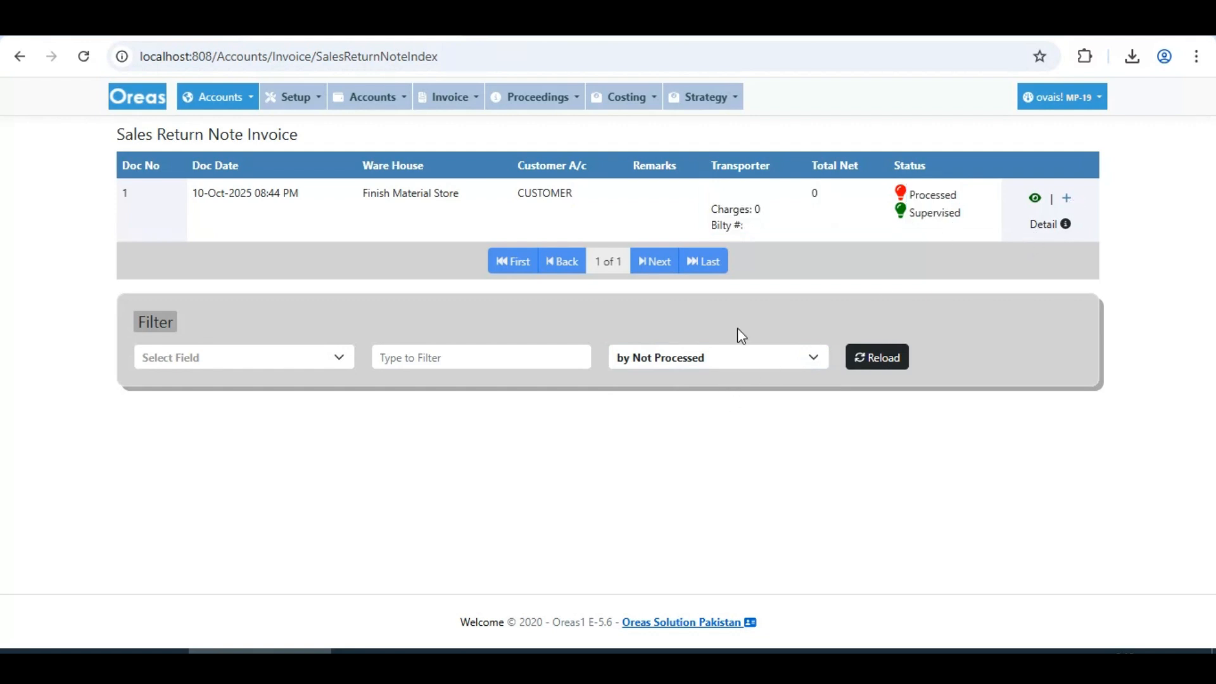
Clear the Not Processed load option and reload the full sales return note list.
click(700, 364)
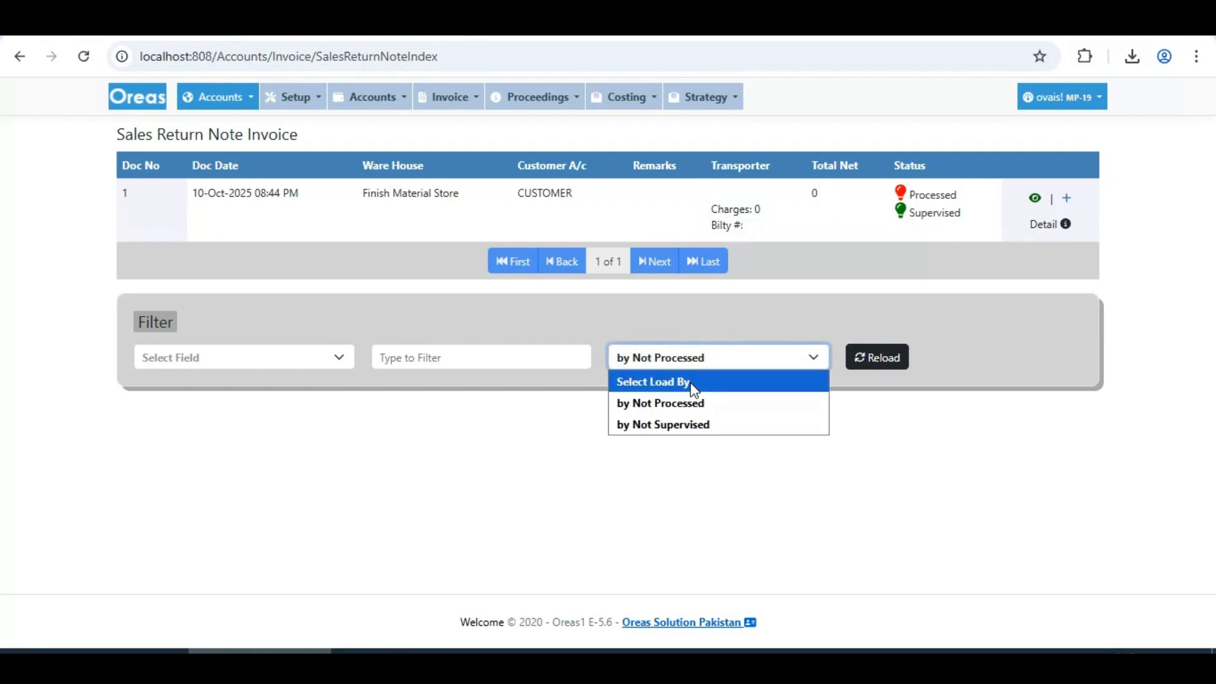
click(693, 383)
click(893, 356)
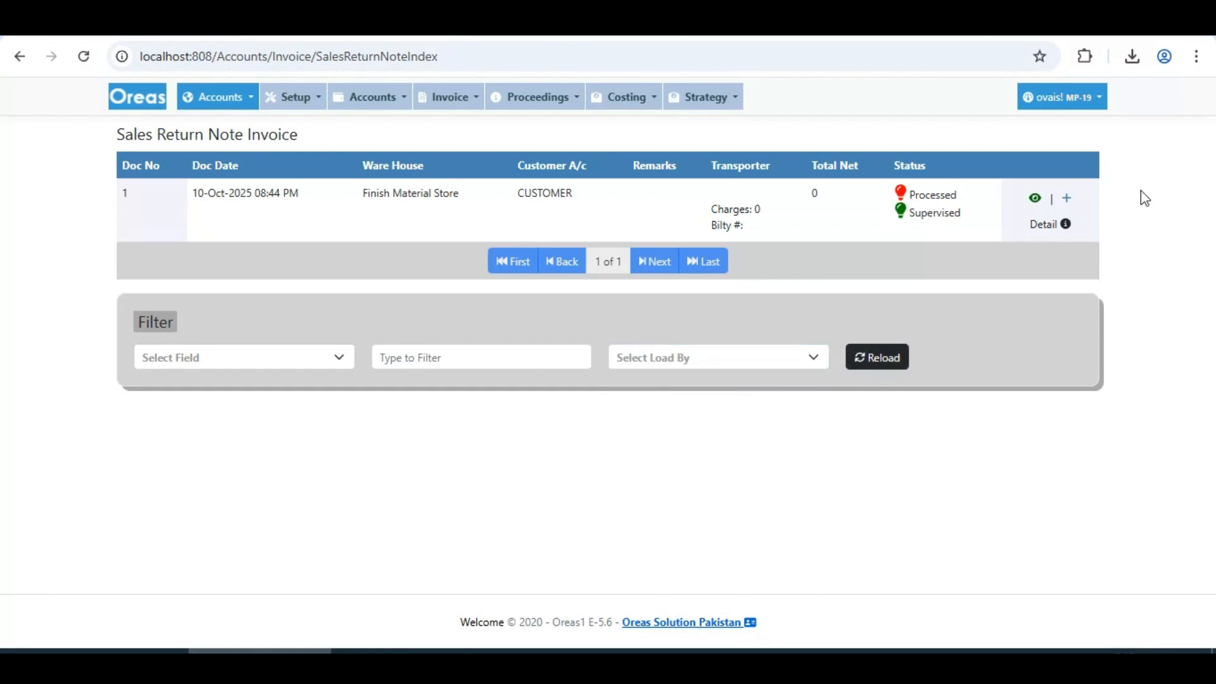
Open the sales return note's detail and examine the Clarithromycin line's rate, gross, tax and discount values.
click(1054, 226)
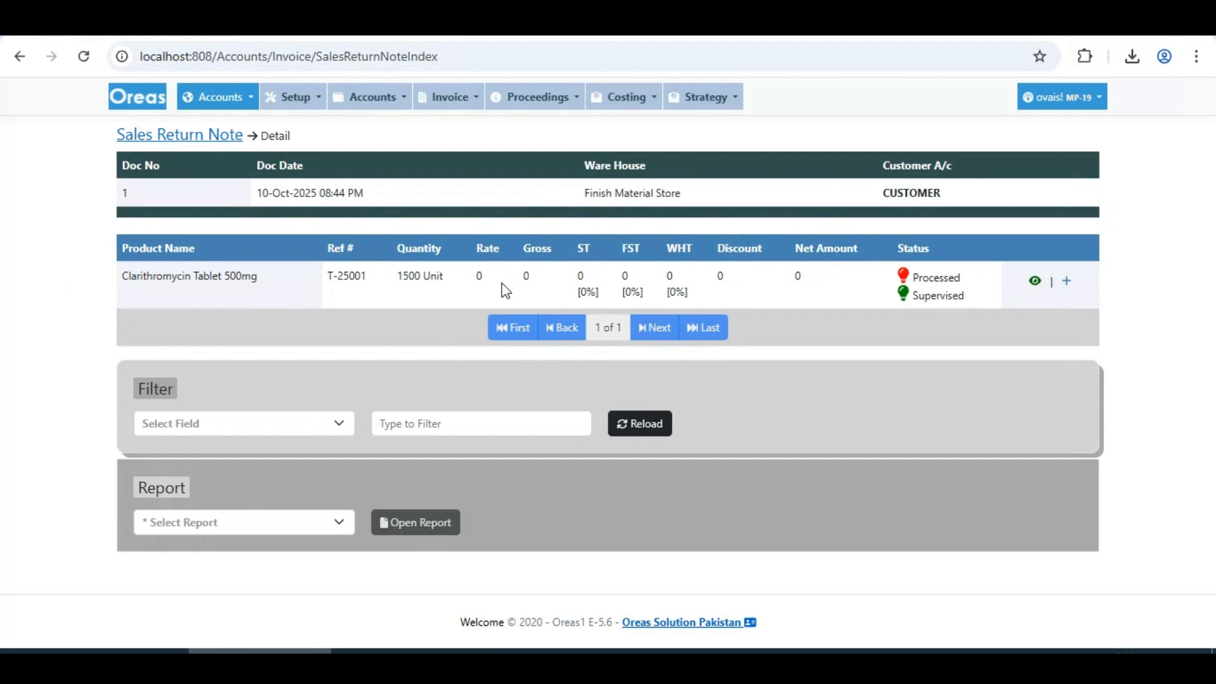
drag(474, 274, 761, 296)
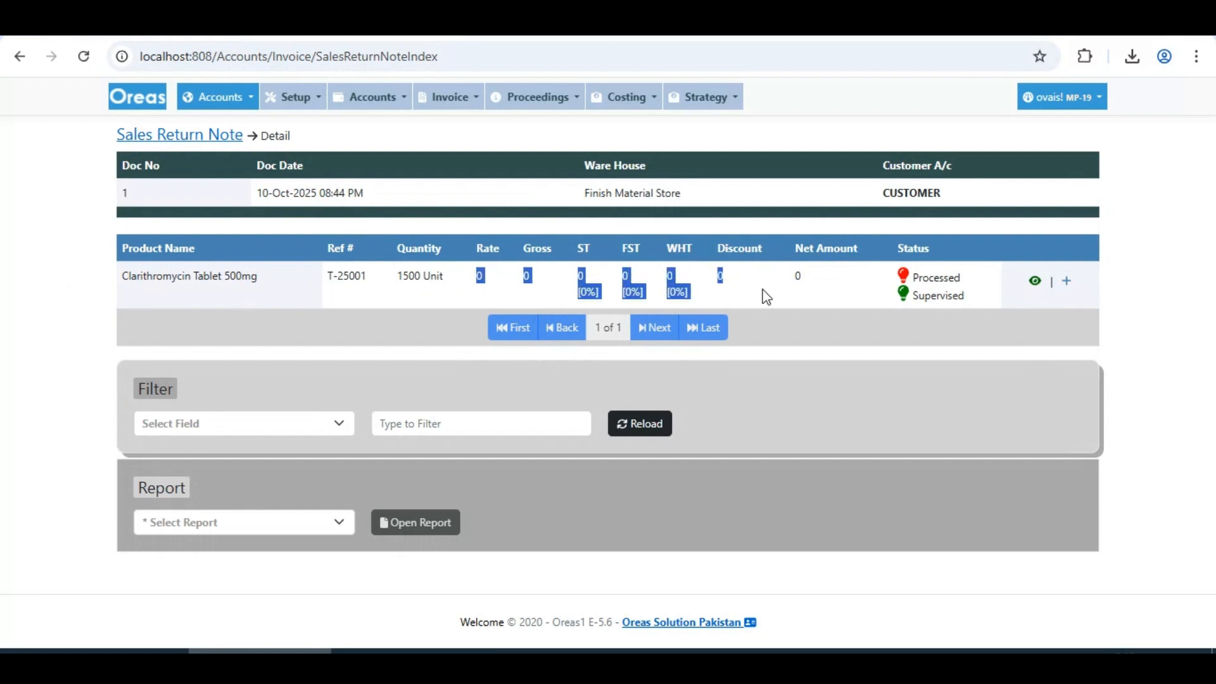
click(766, 296)
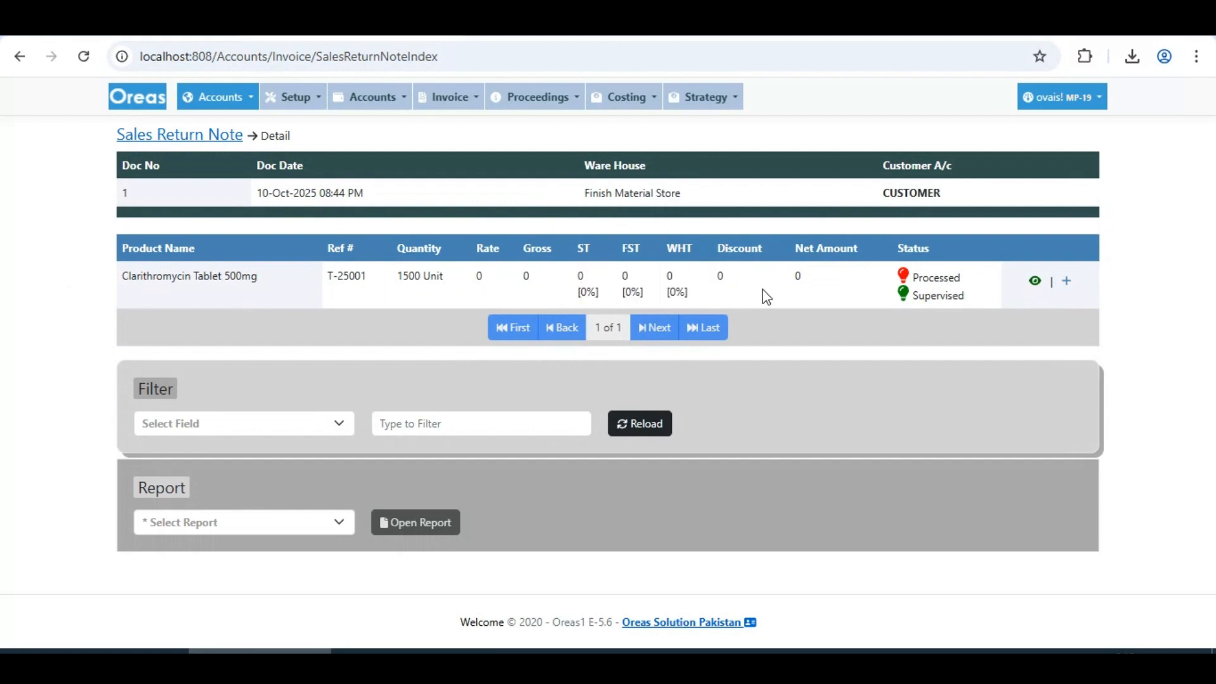
Open the Clarithromycin Tablet 500mg return line for invoicing and save the new entry with its prefilled product and quantity.
click(1067, 281)
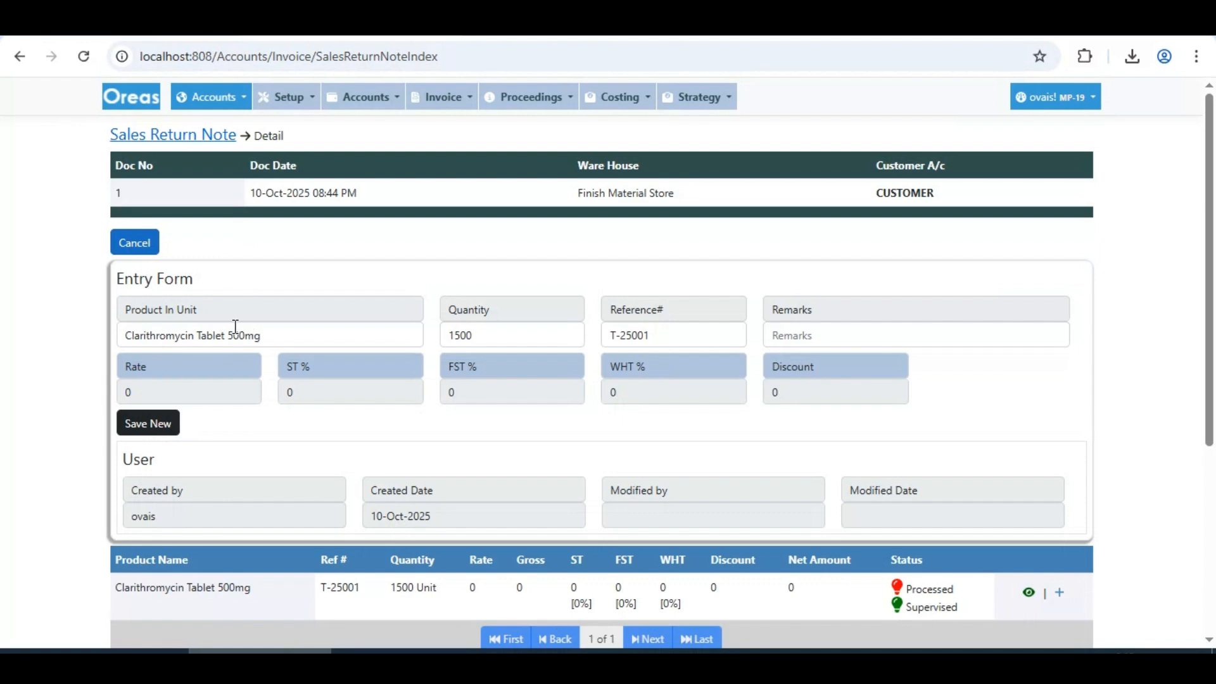
drag(234, 329, 485, 340)
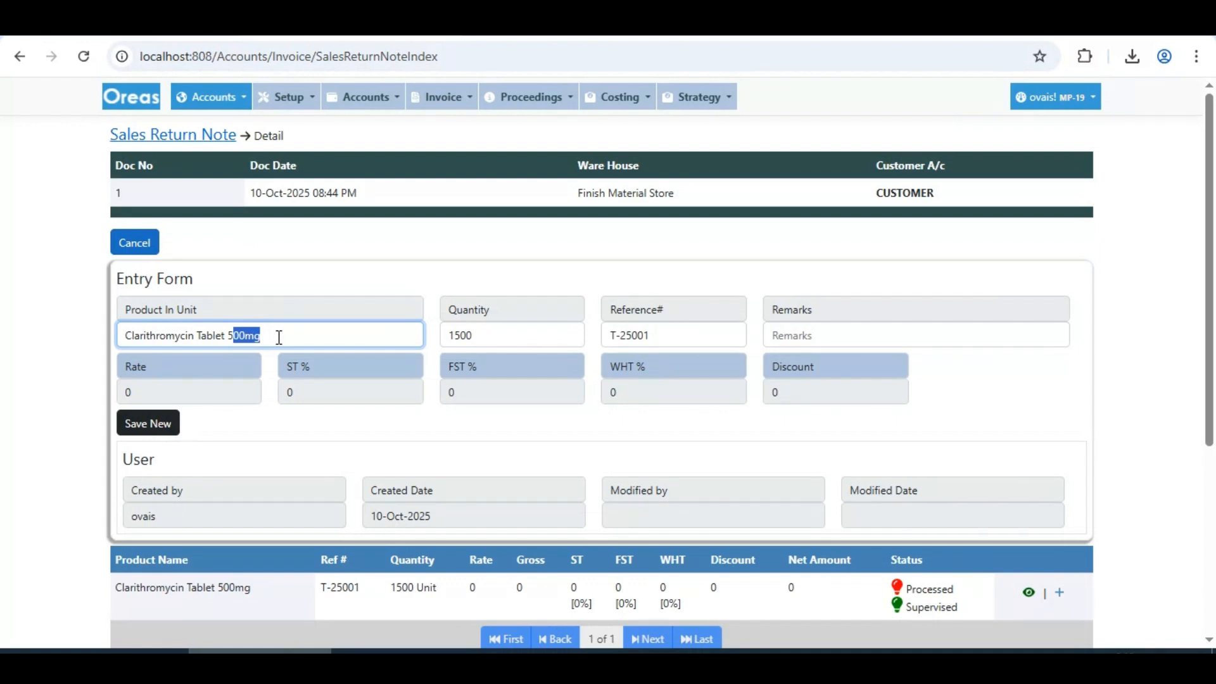
click(362, 332)
click(496, 336)
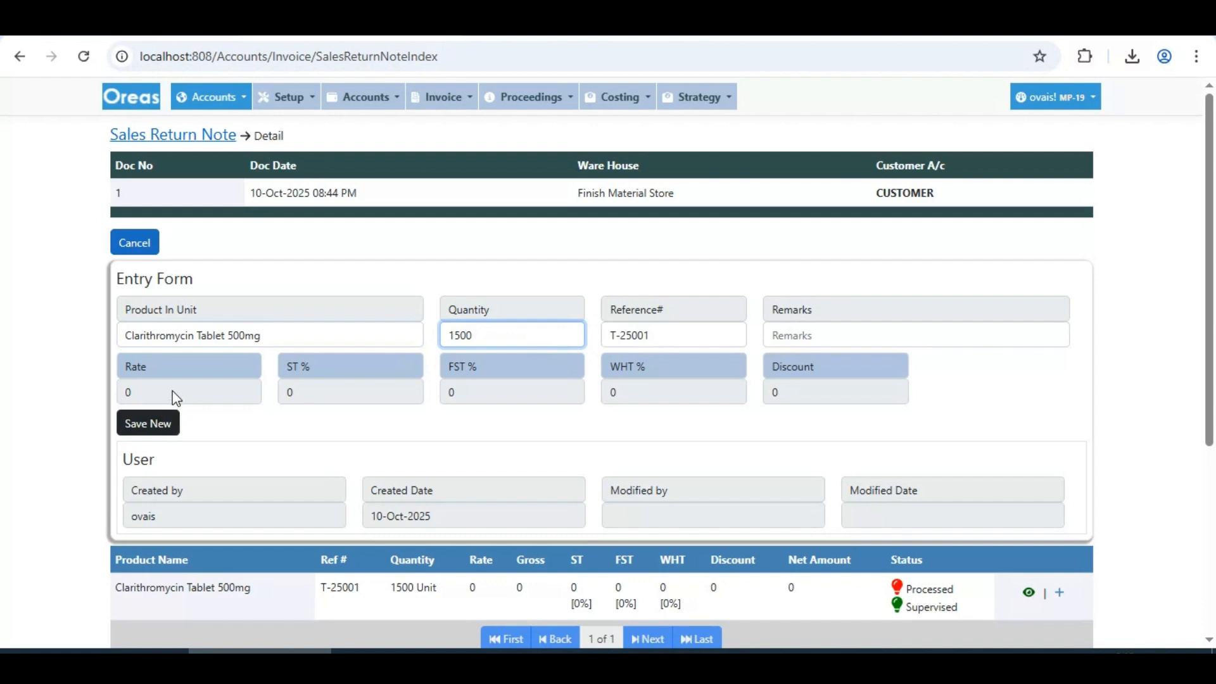
click(329, 399)
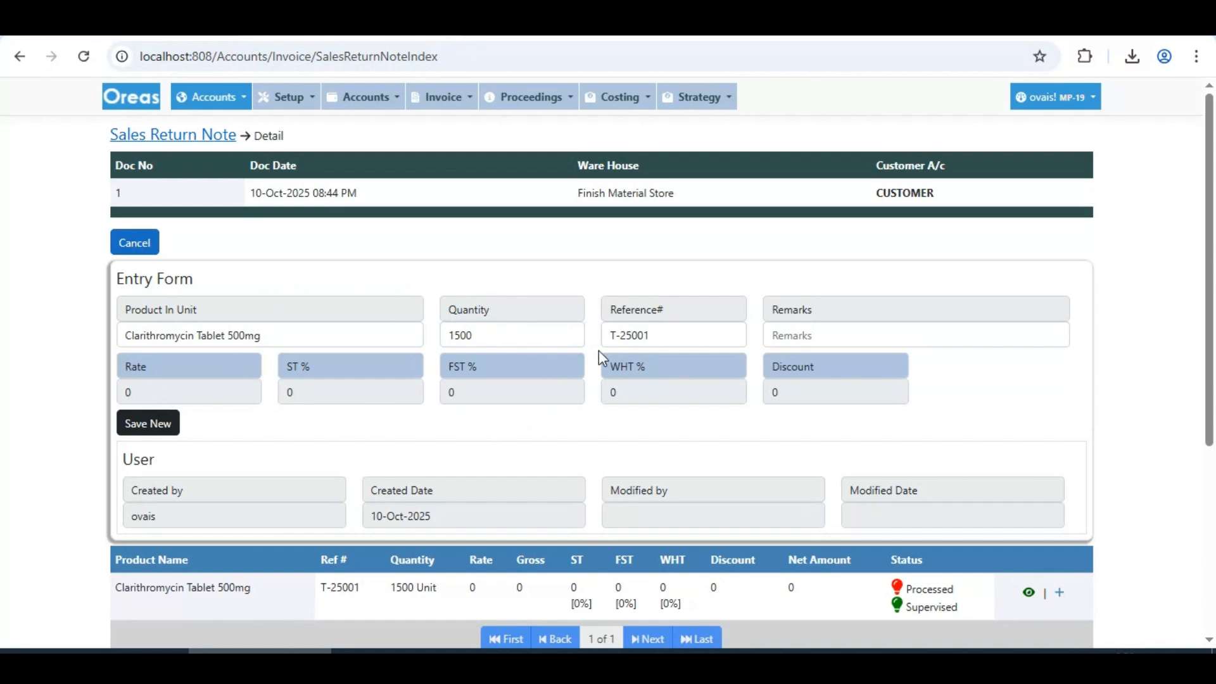
click(159, 430)
click(682, 169)
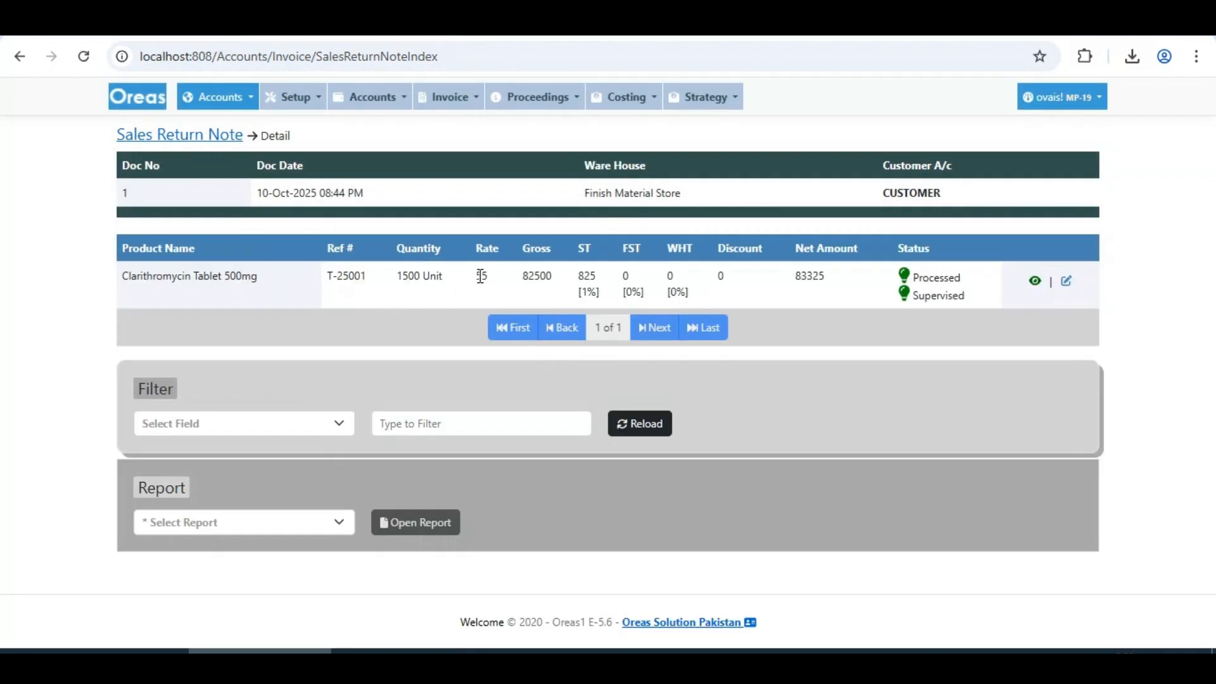
Examine the saved return line's rate, sales tax amount and percentage, and Processed status.
double_click(481, 278)
double_click(587, 276)
drag(578, 292, 600, 292)
double_click(942, 278)
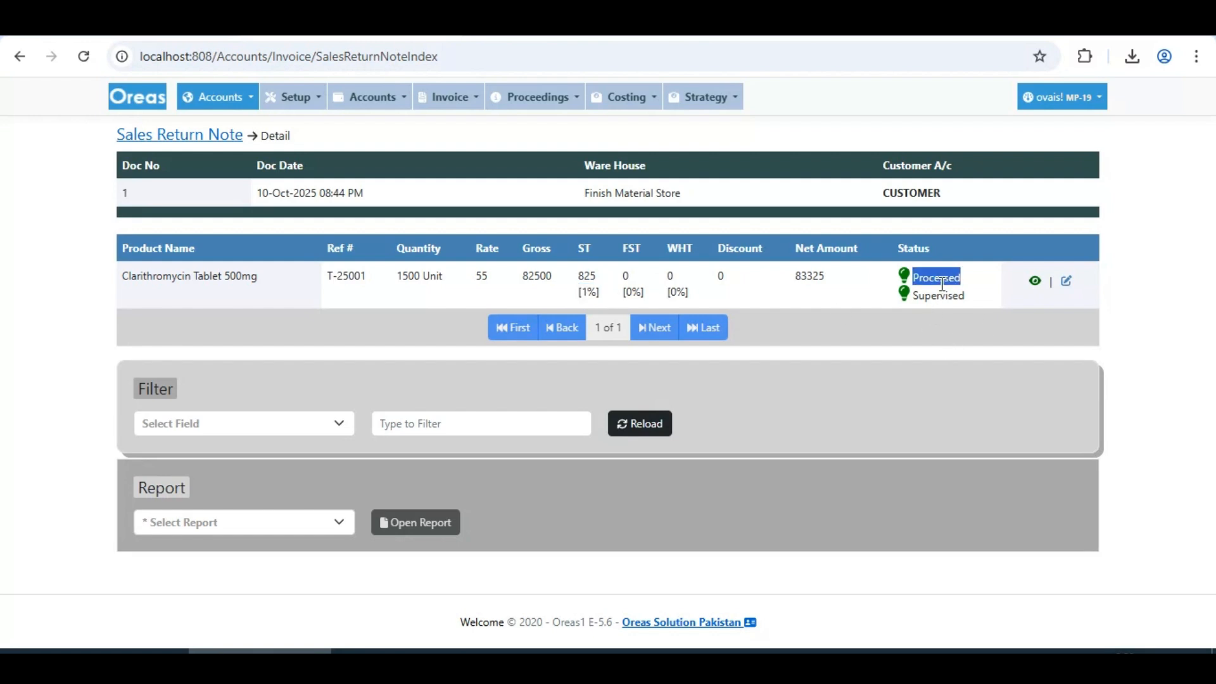
Return to the Sales Return Note list, check the Processed status and load the documents by Not Processed.
click(180, 150)
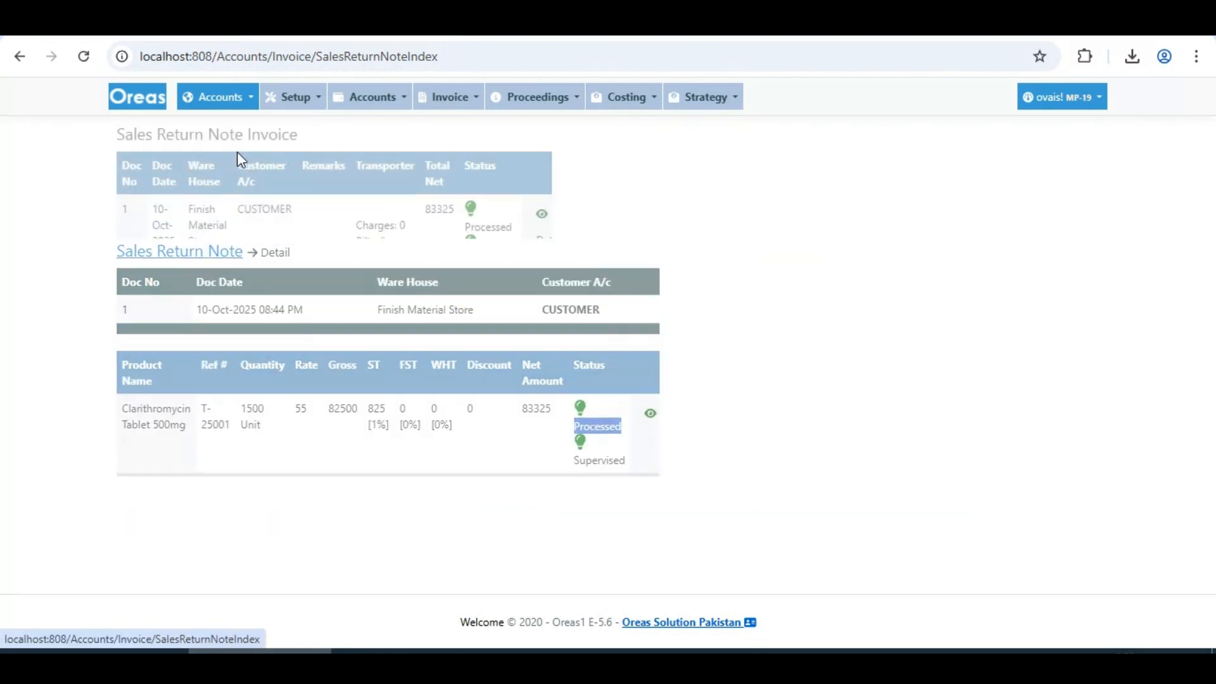
double_click(937, 191)
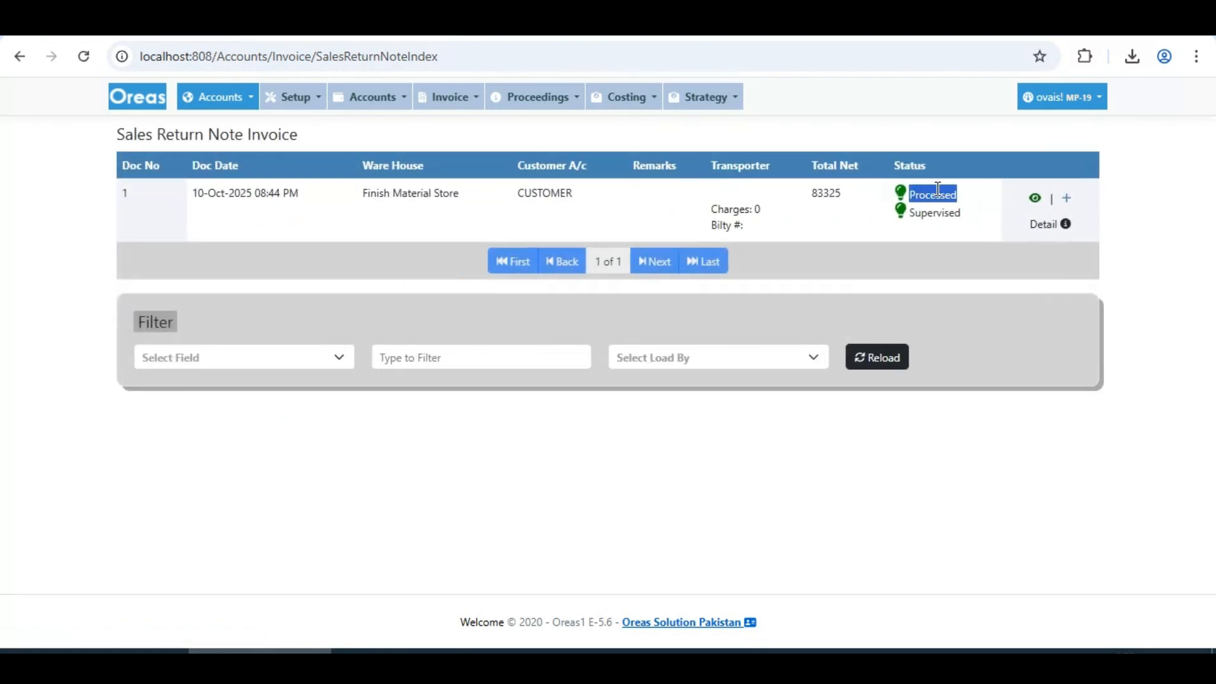
click(723, 362)
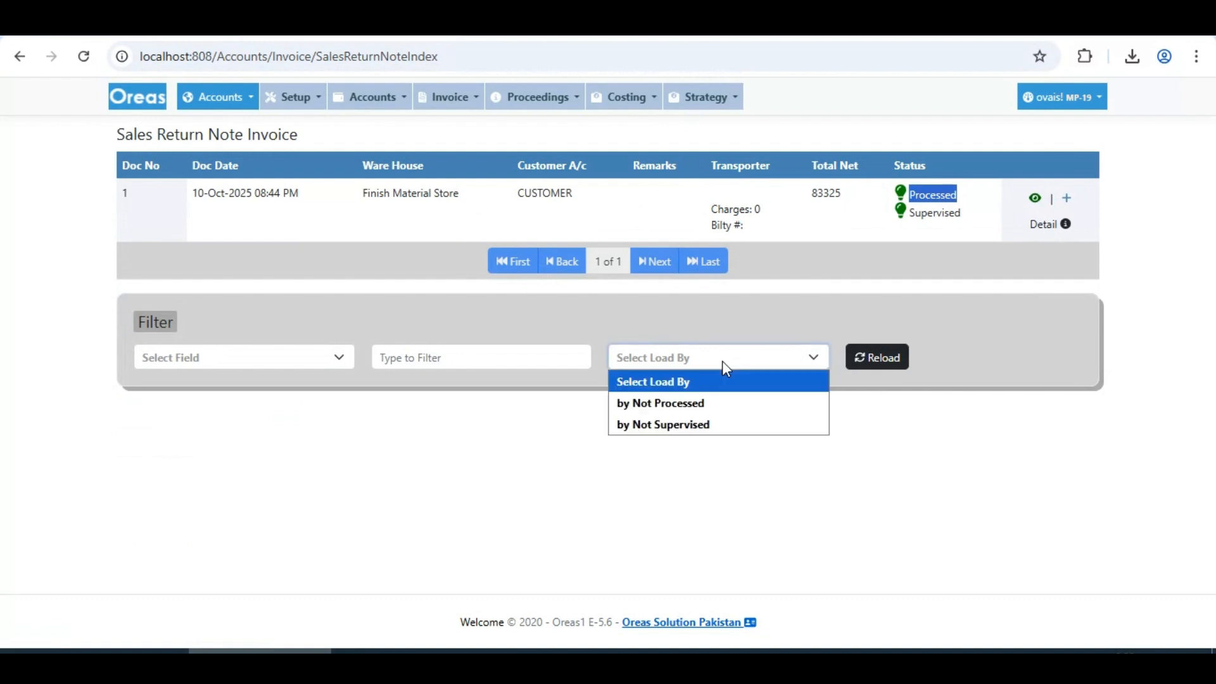
click(699, 412)
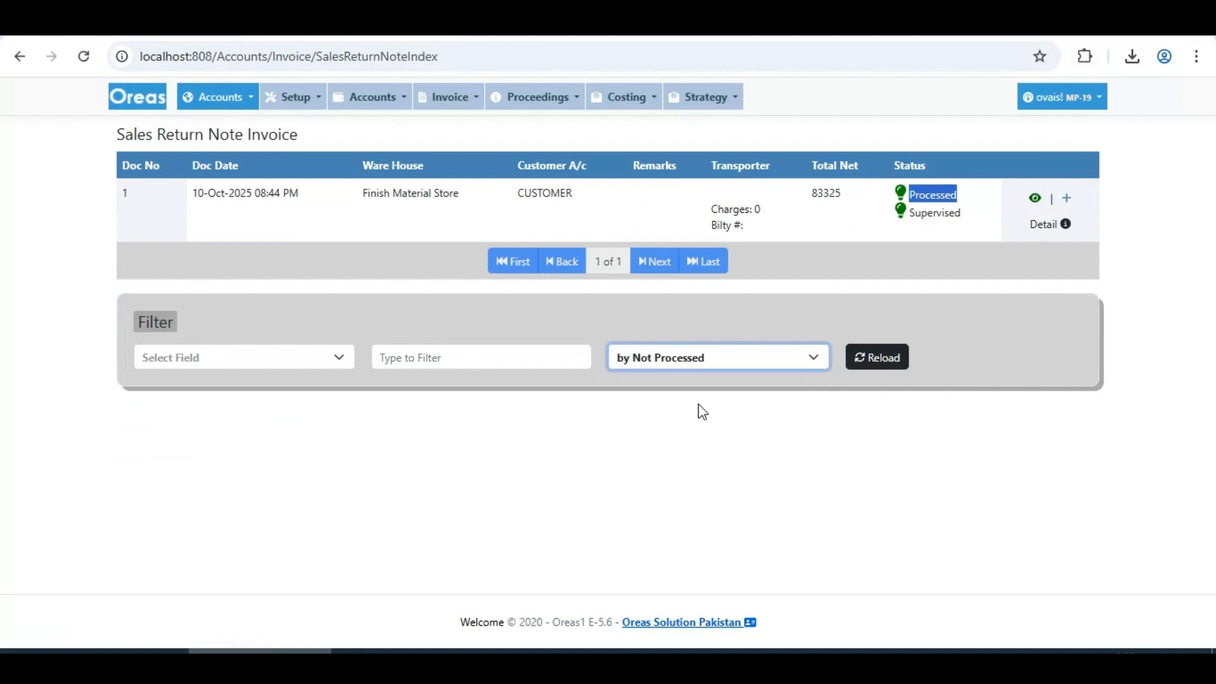
click(875, 356)
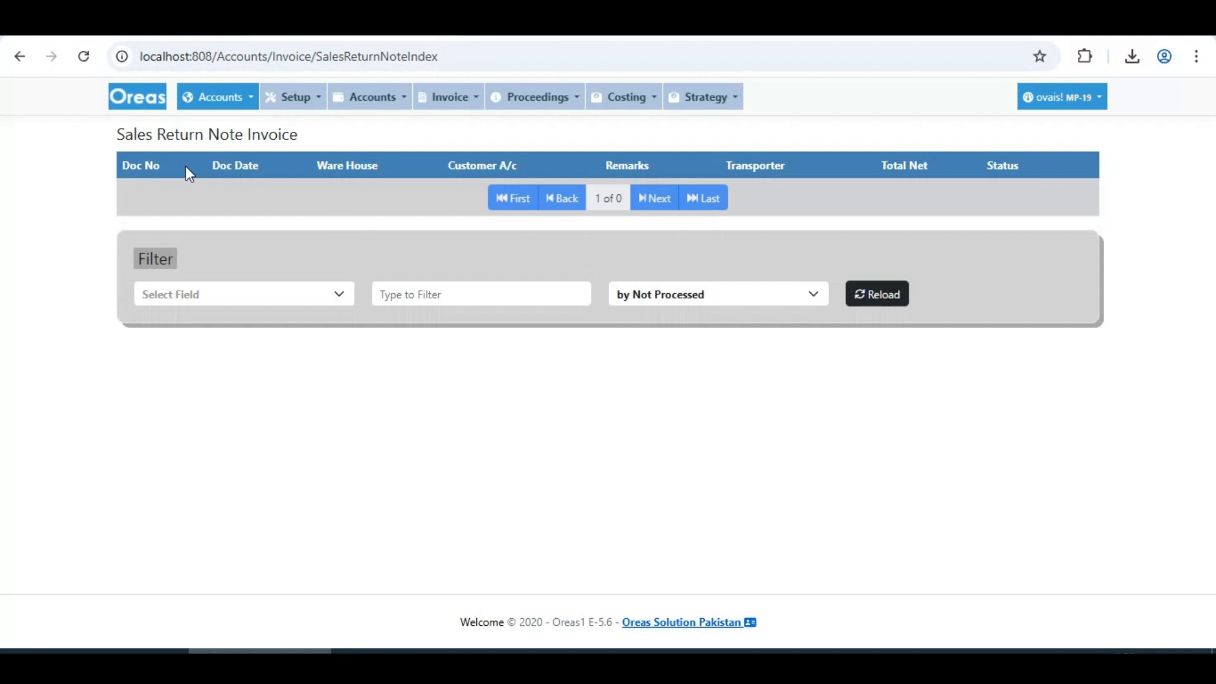
drag(153, 166, 1009, 190)
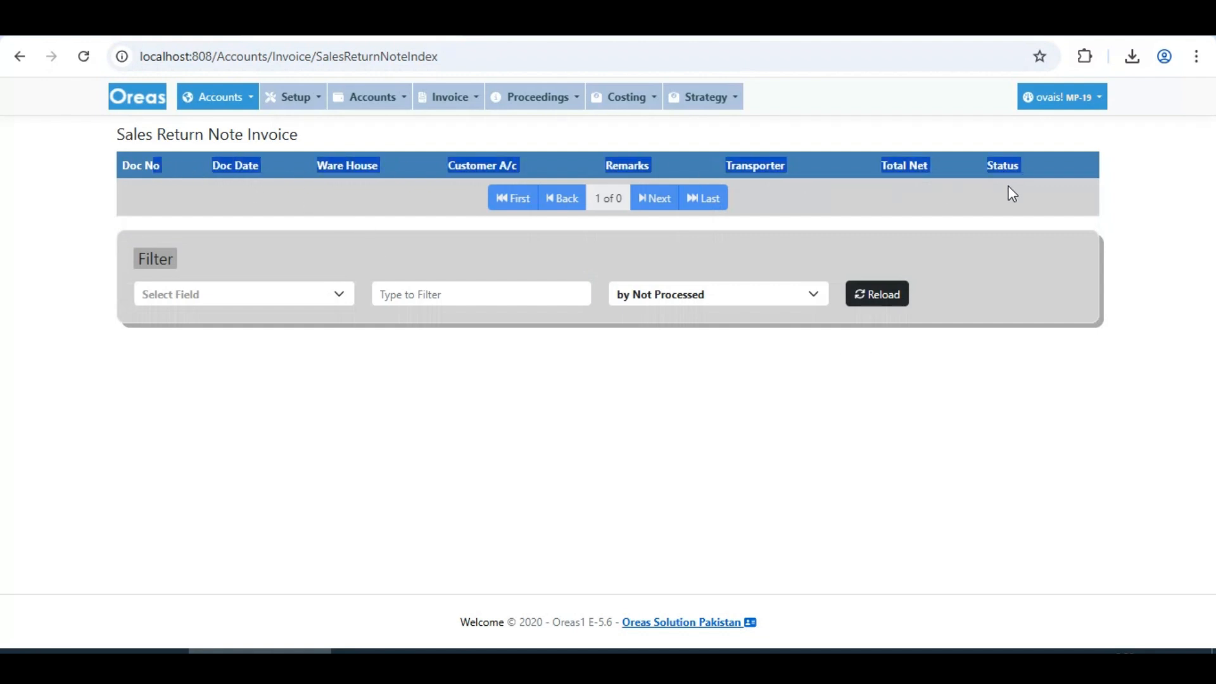
Reset the load option from Not Processed and reload all sales return notes.
click(707, 296)
click(708, 318)
click(902, 303)
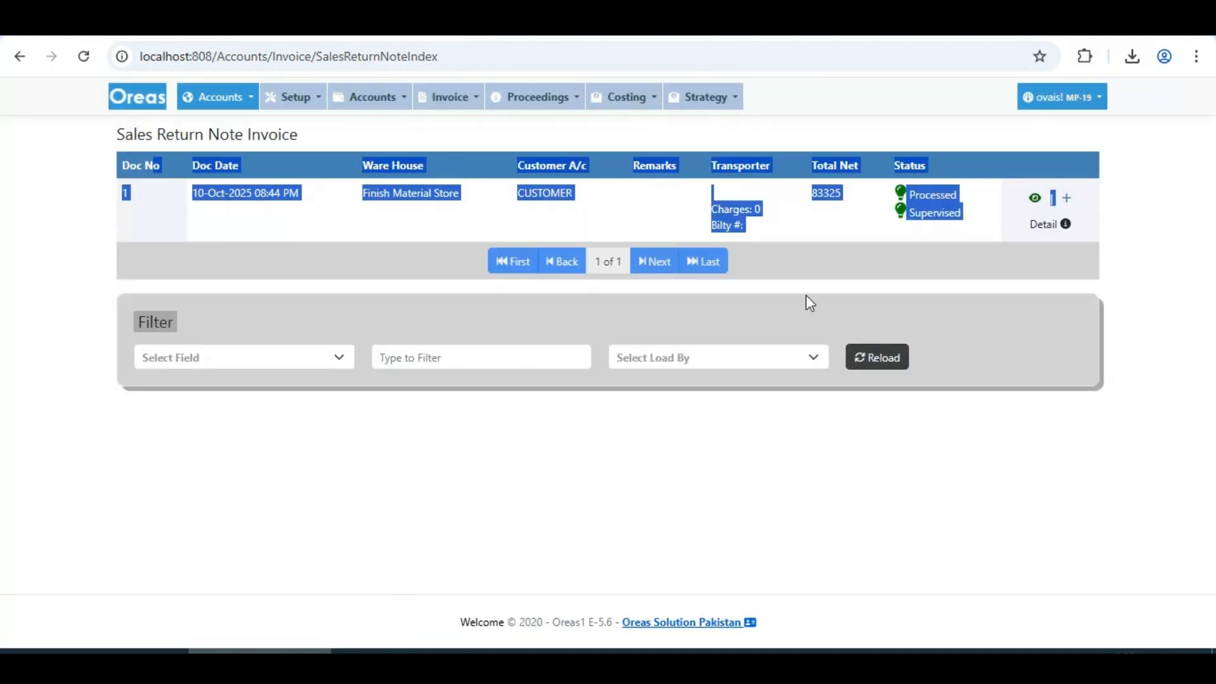
Reopen the return note's detail, select the Current Sales Return Note report and switch to Register Sales Return Invoice.
click(1060, 234)
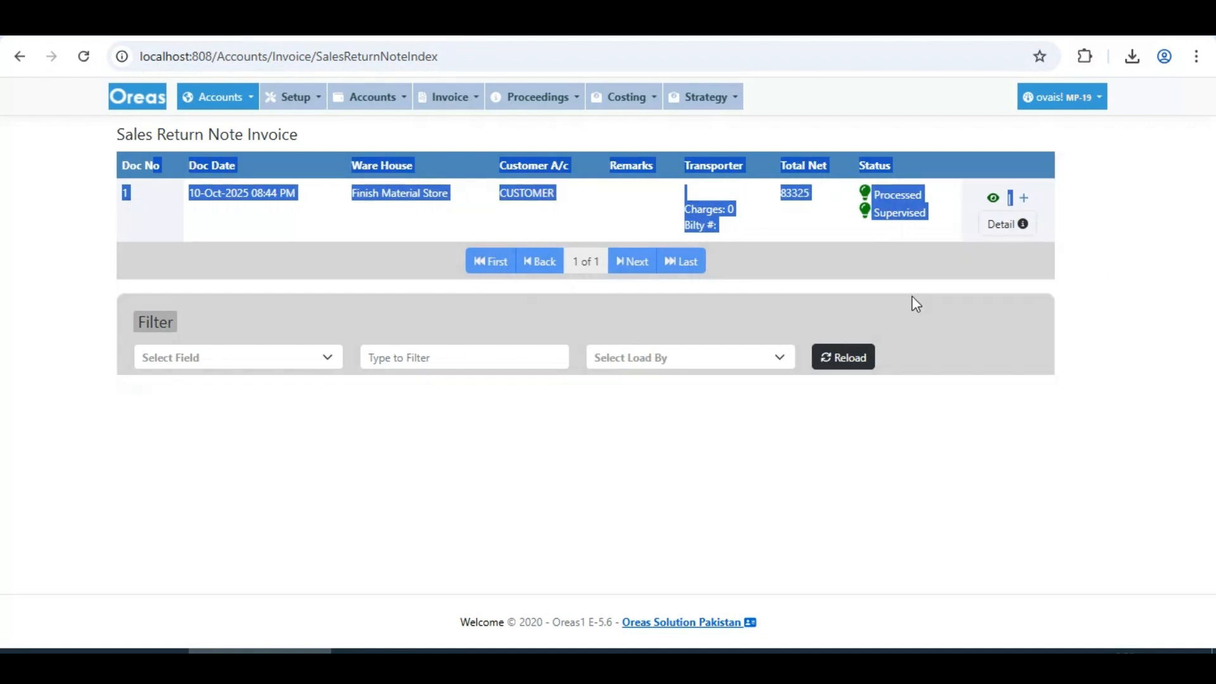
click(252, 529)
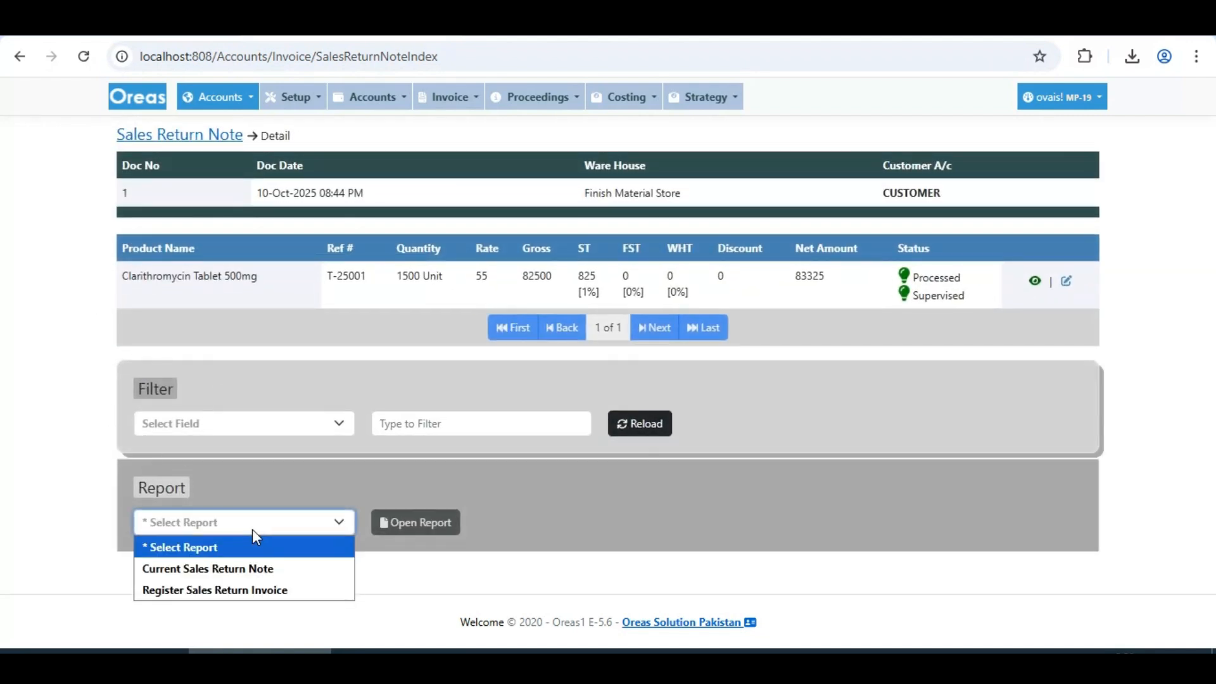
click(229, 568)
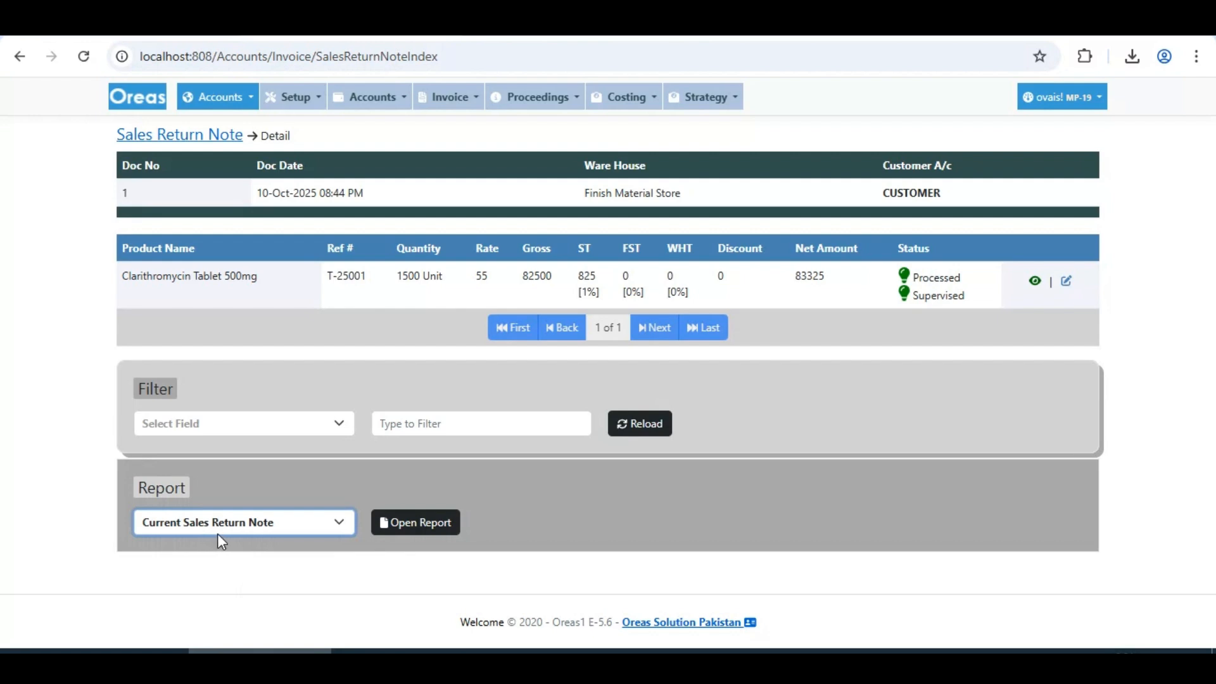
click(279, 529)
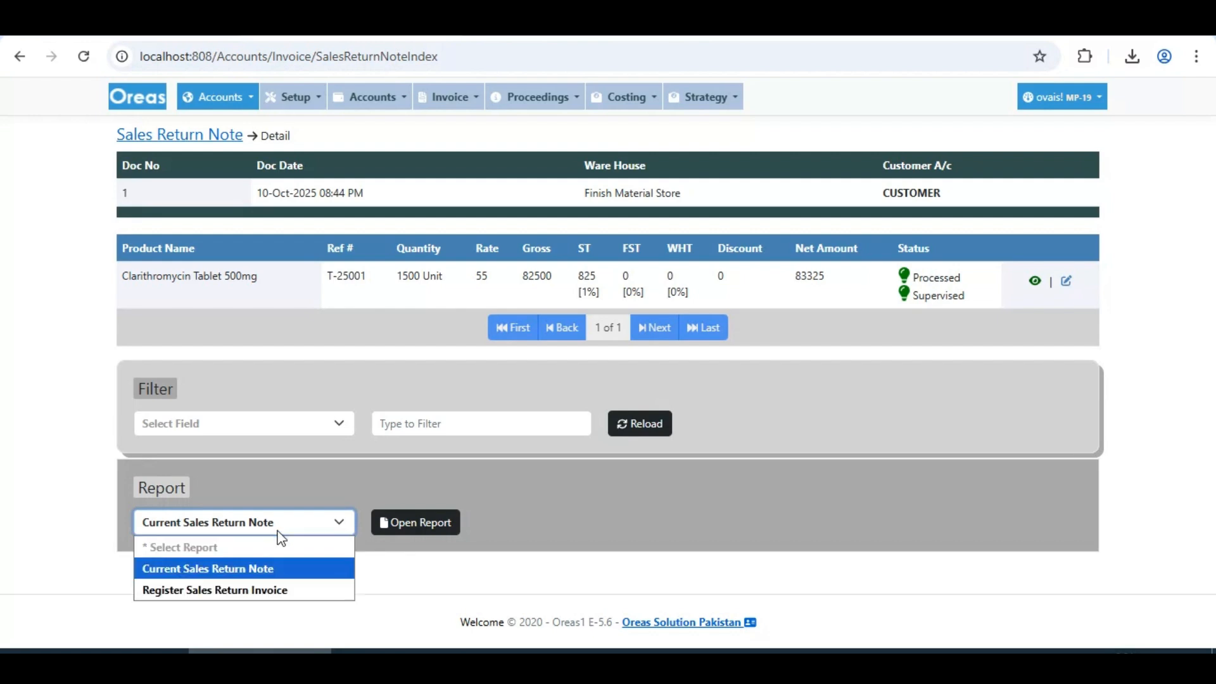
click(272, 590)
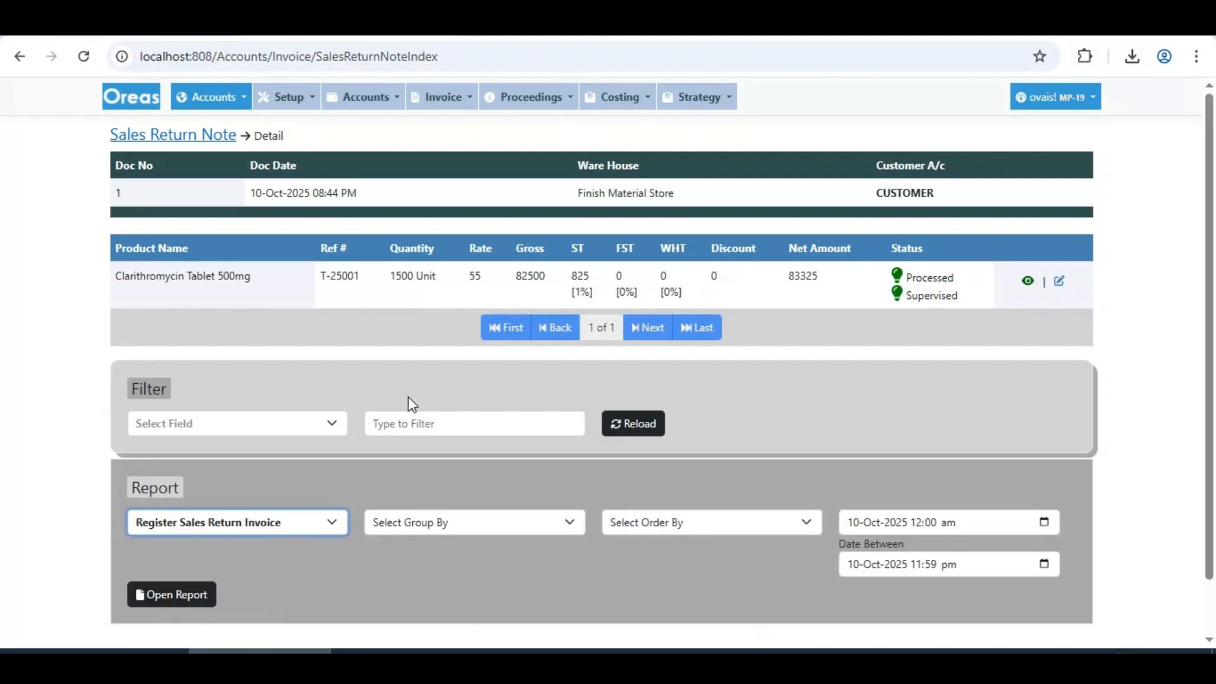
Examine the register report's Group By, Order By and date range options, and leave the sales return note's detail.
click(535, 533)
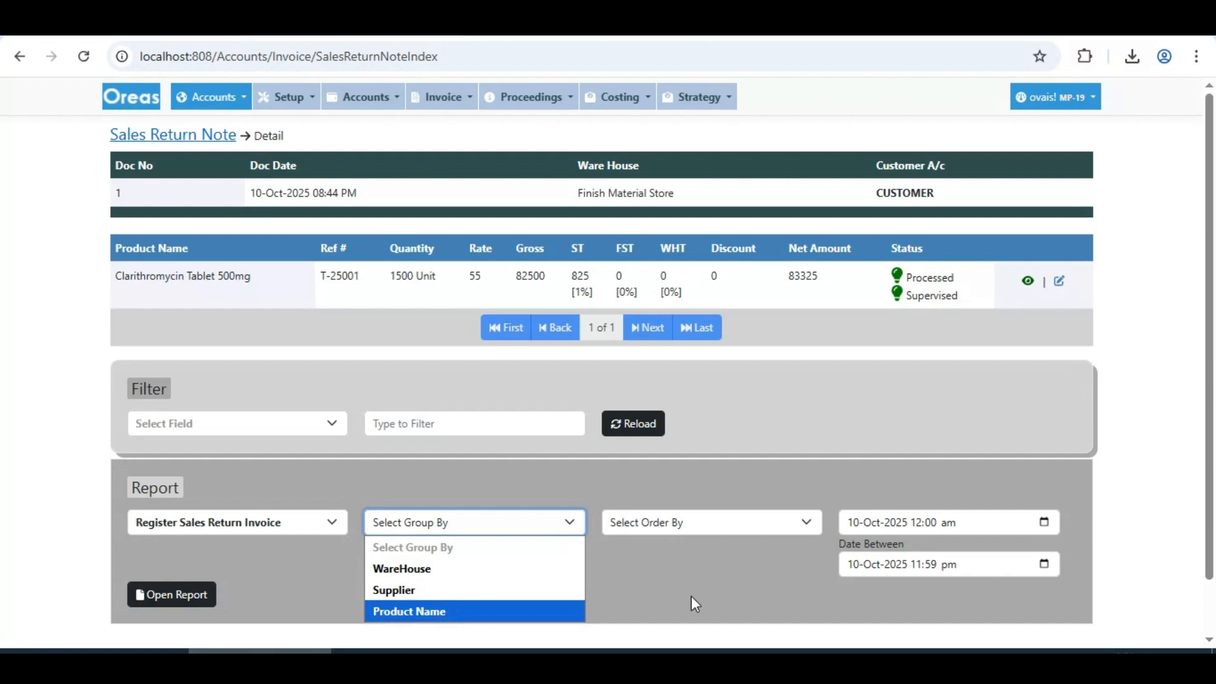
click(713, 589)
click(716, 530)
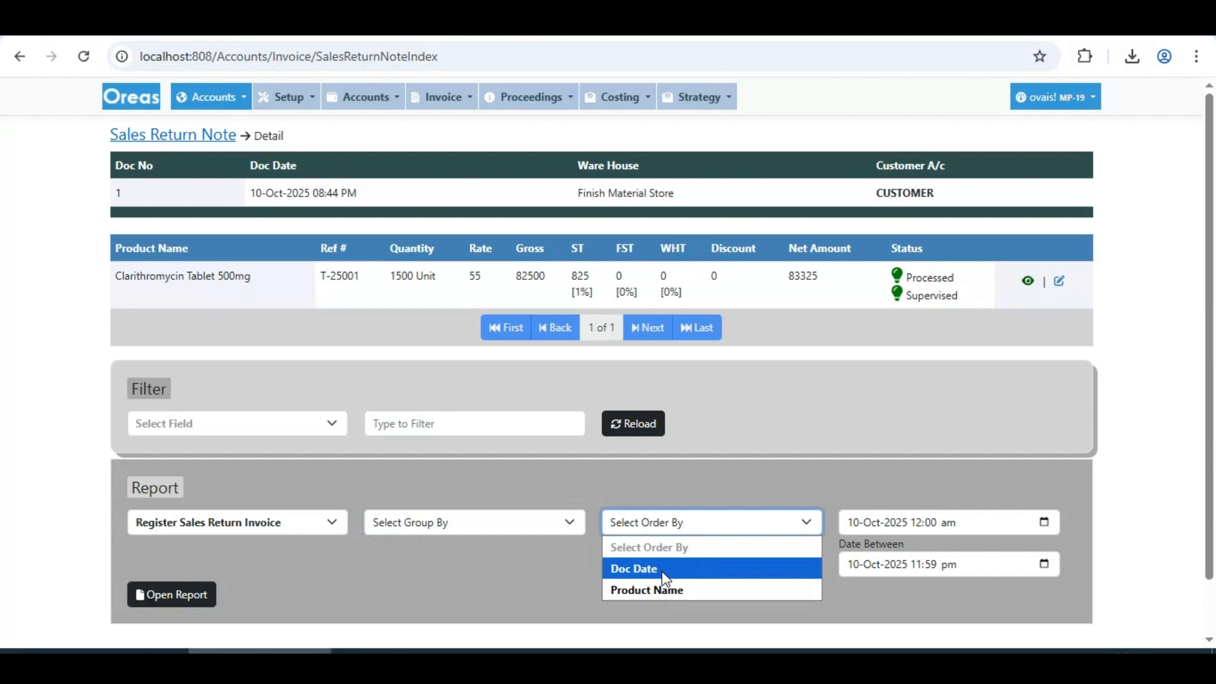
click(931, 532)
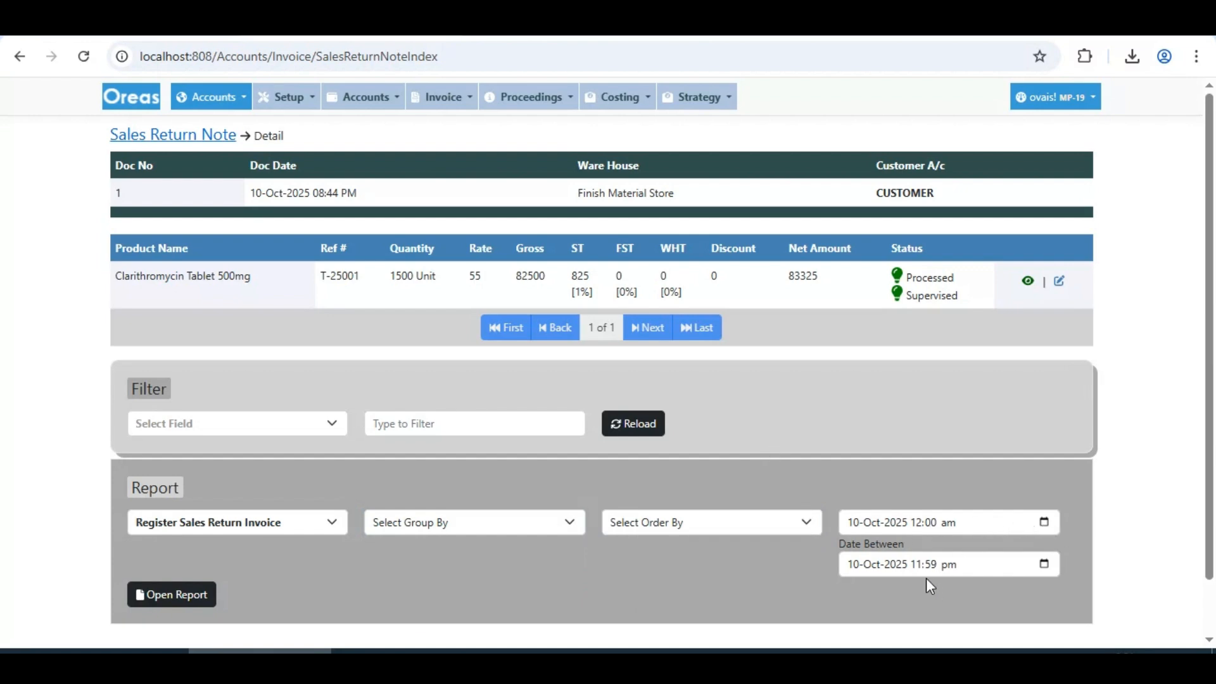
click(916, 521)
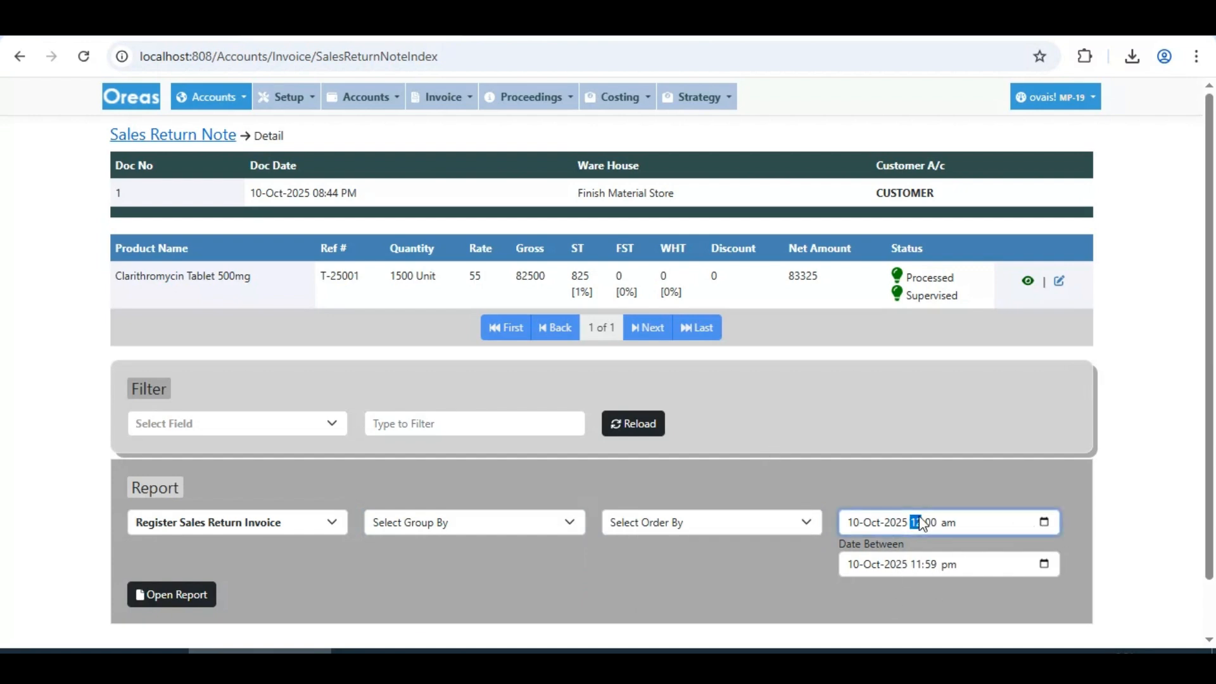
click(322, 530)
click(322, 530)
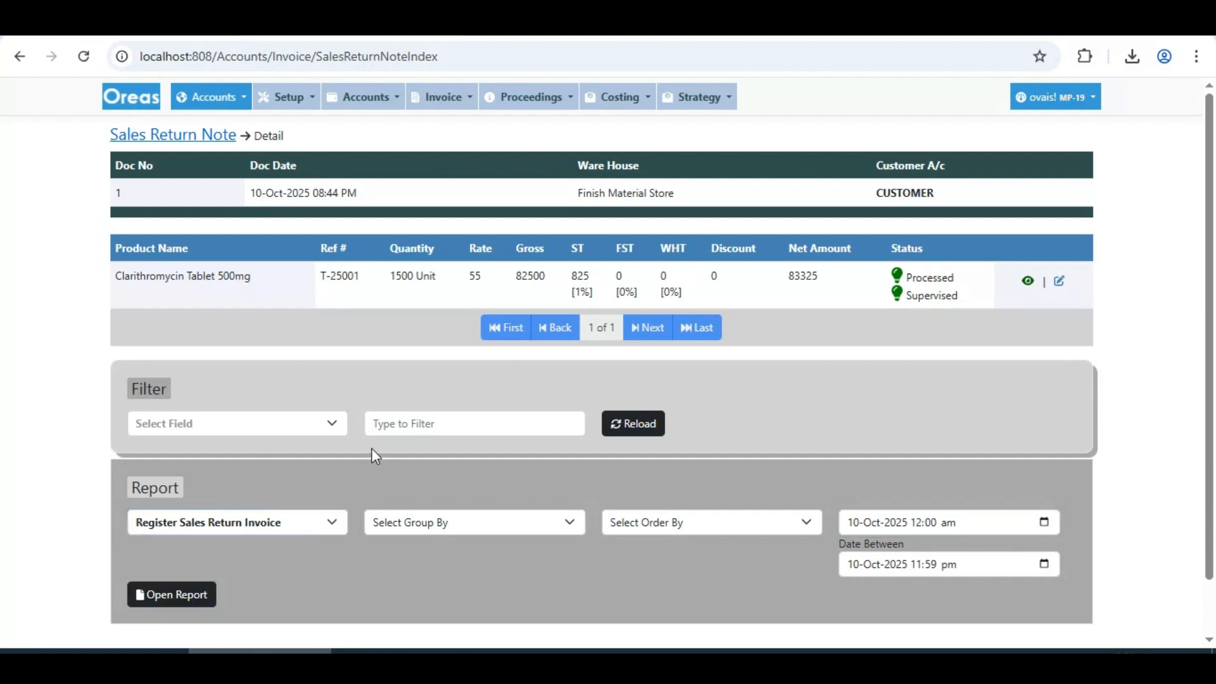
click(183, 135)
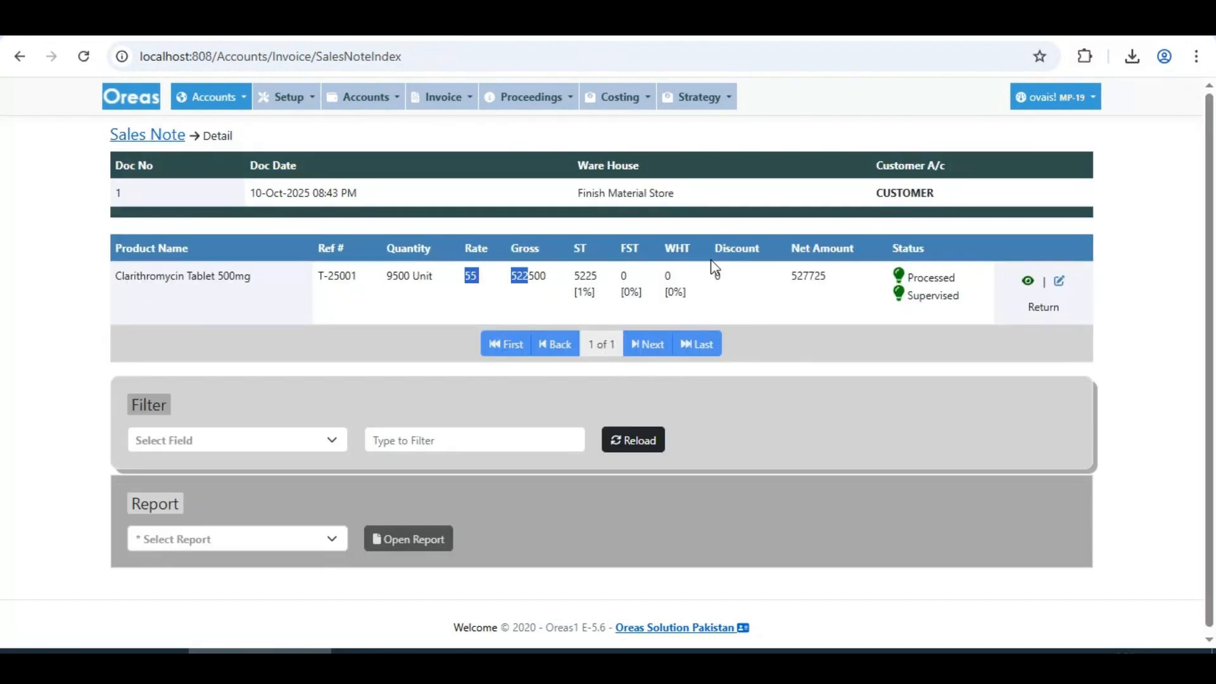
Review the Clarithromycin line's rate and the customer account in the Sales Note detail, and return to the Sales Note list.
click(710, 261)
double_click(470, 276)
click(441, 281)
drag(868, 200, 993, 201)
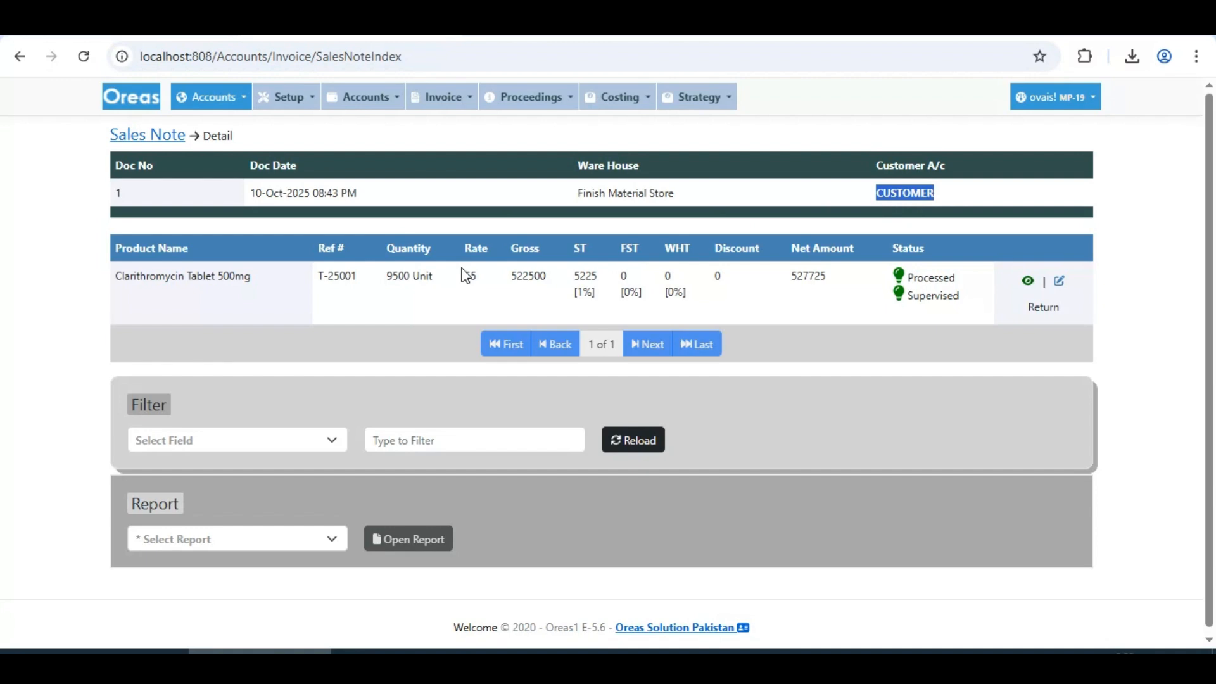
click(145, 135)
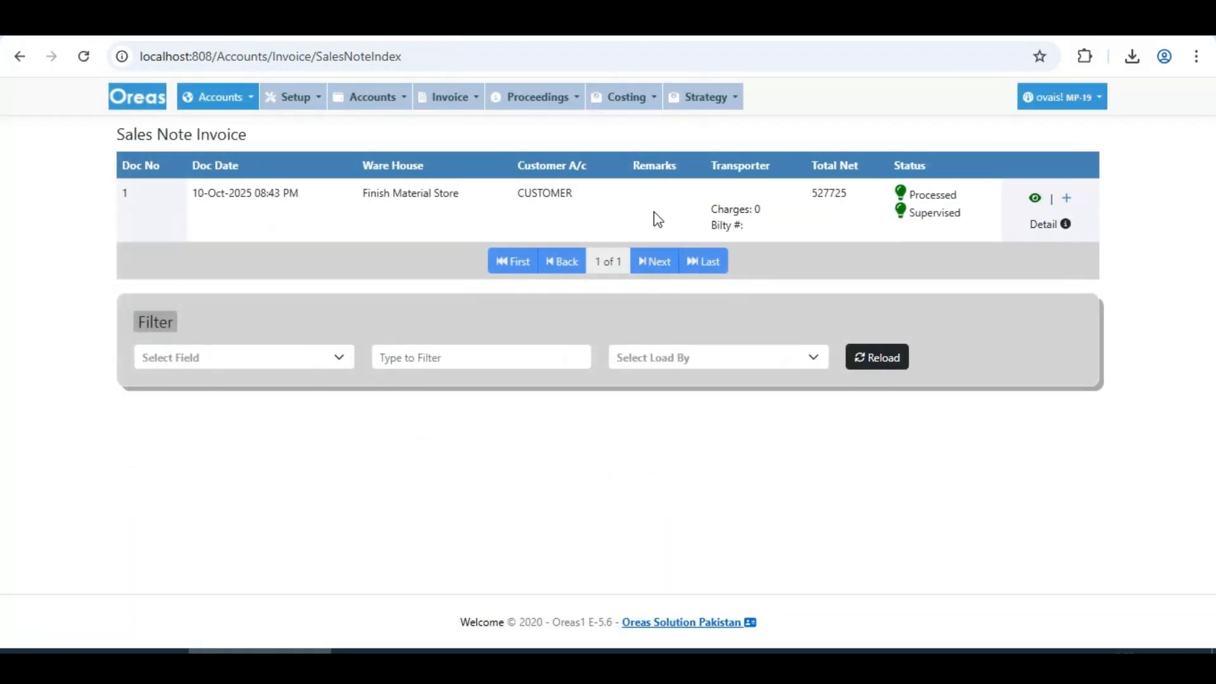